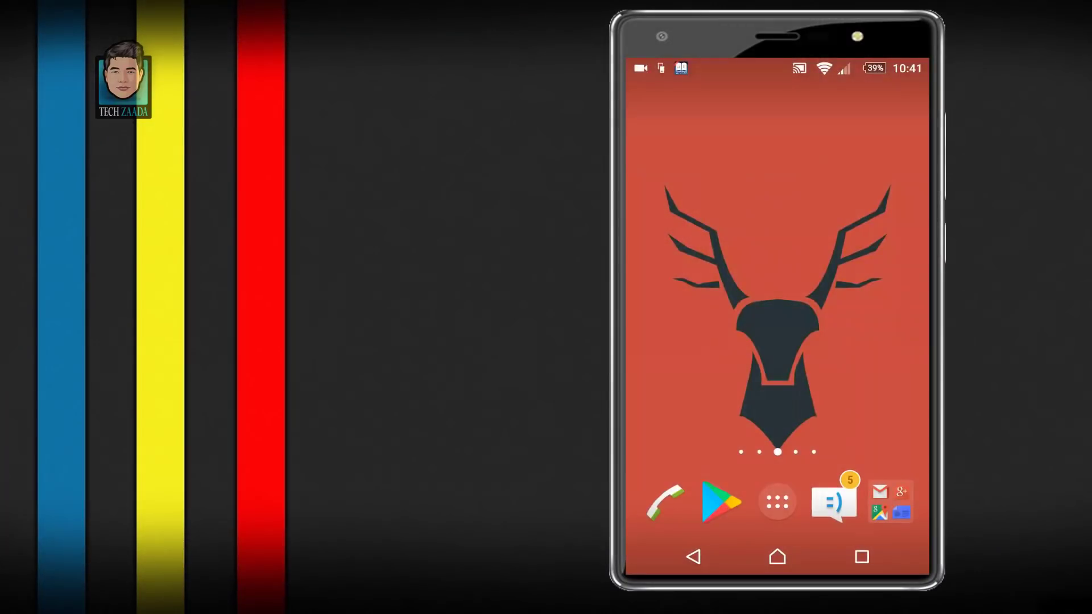
Step: Dial ## plus the vault passcode in the Phone app to unlock Dialer Vault
click(666, 501)
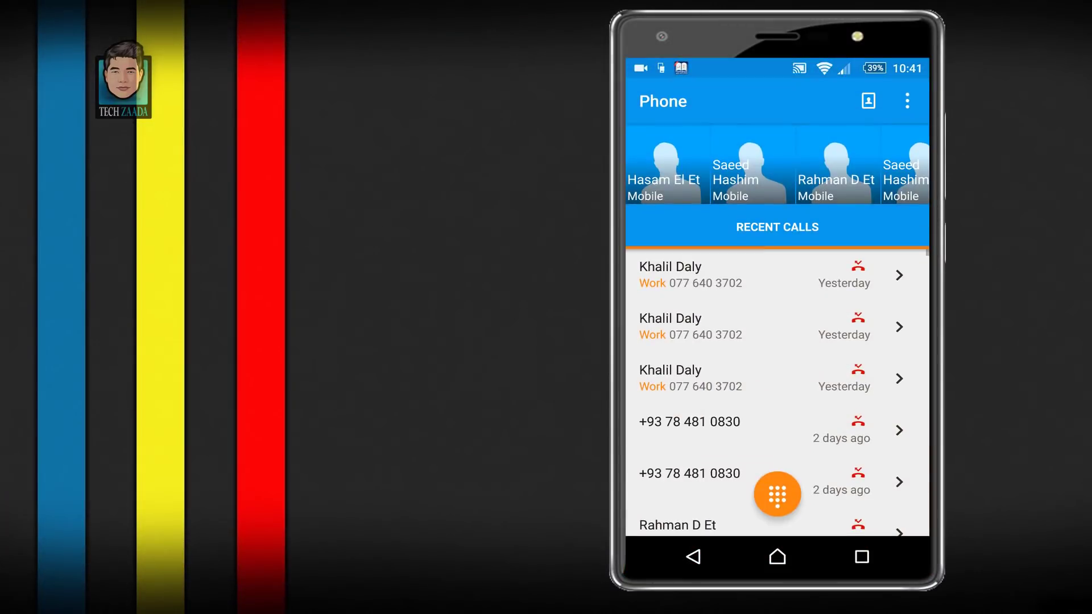
click(775, 495)
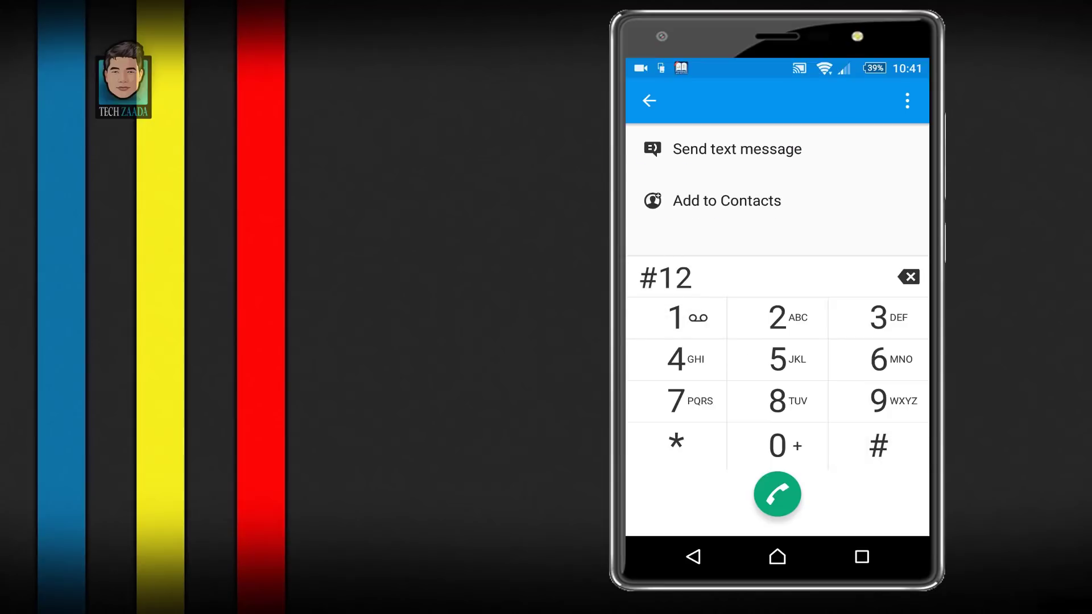
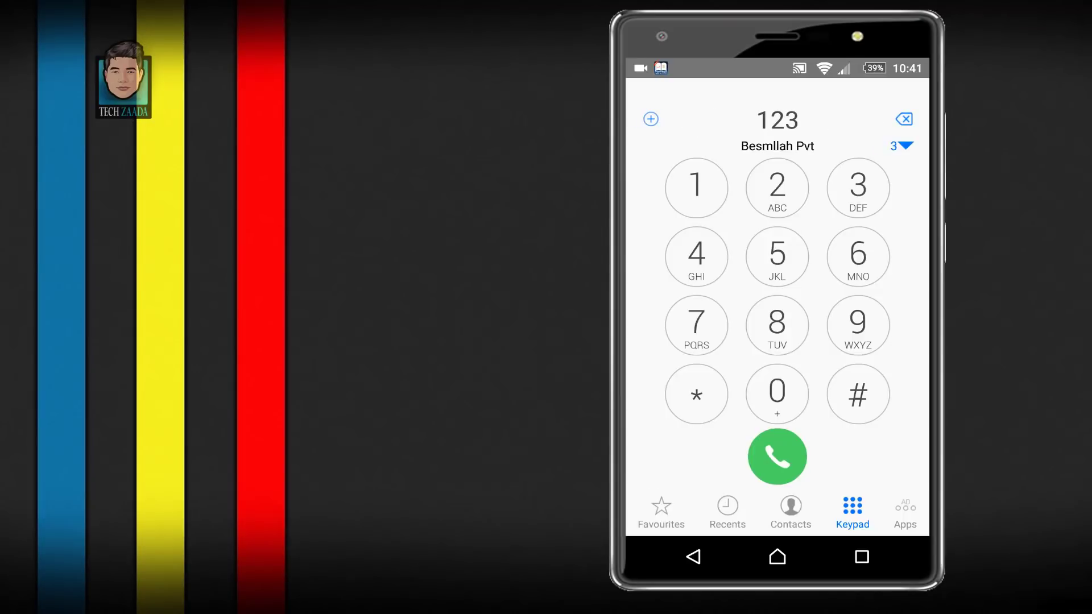
Step: Open the vault's hidden images and swipe from the first to the second
click(707, 203)
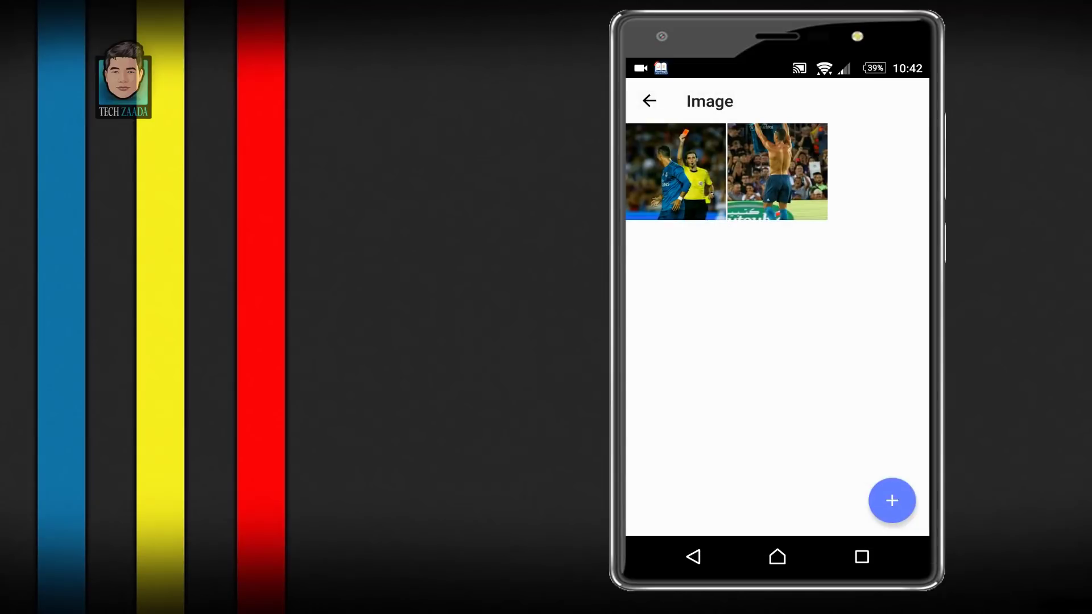
click(674, 171)
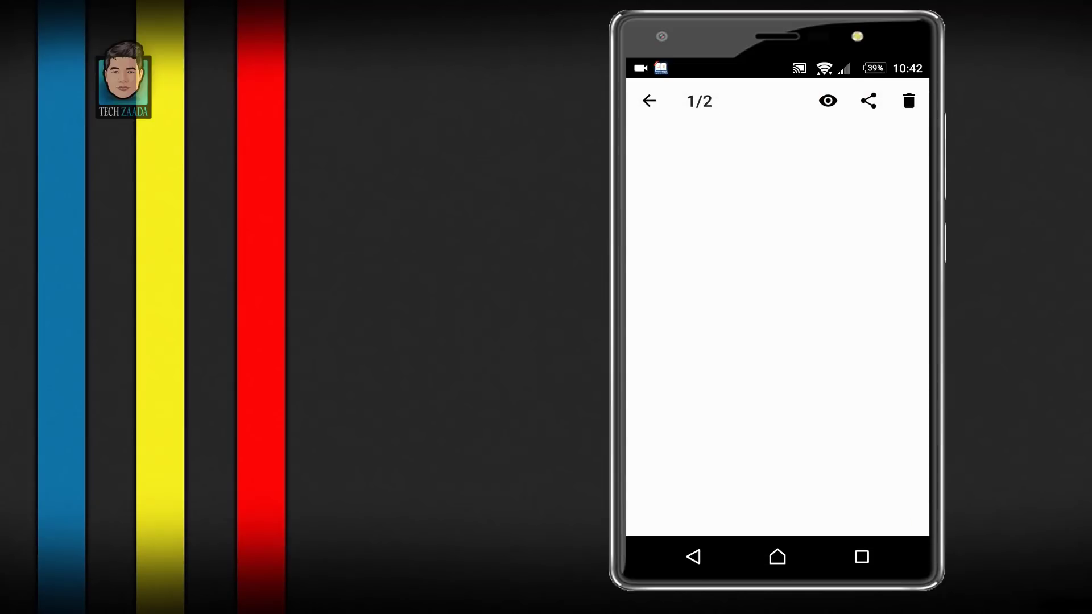
drag(853, 330, 683, 330)
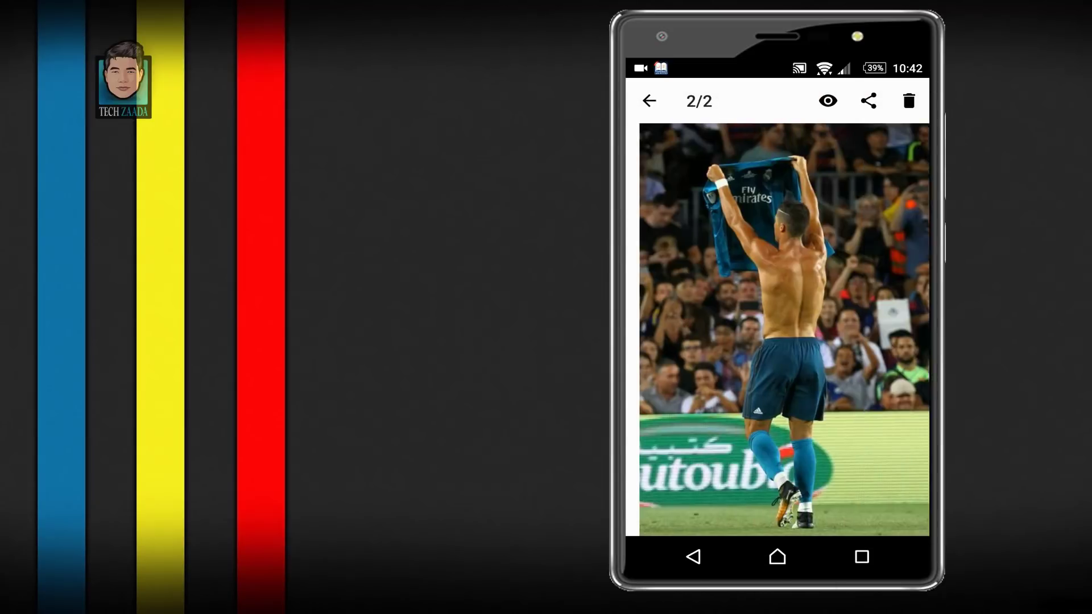
Step: Return to the vault home and play one of the hidden videos
click(649, 100)
click(649, 101)
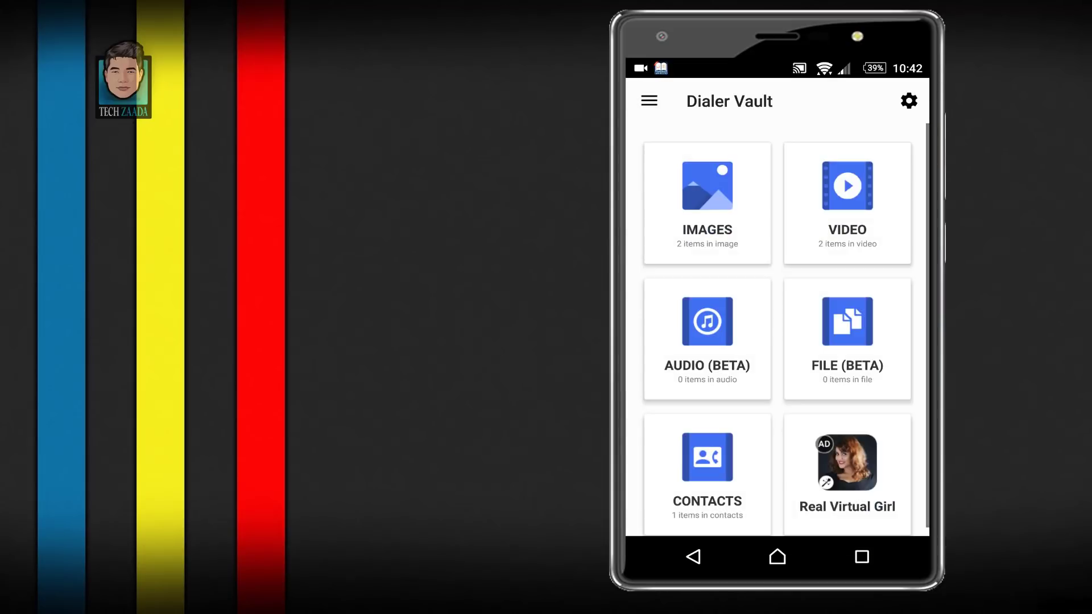
click(845, 195)
click(675, 171)
click(702, 394)
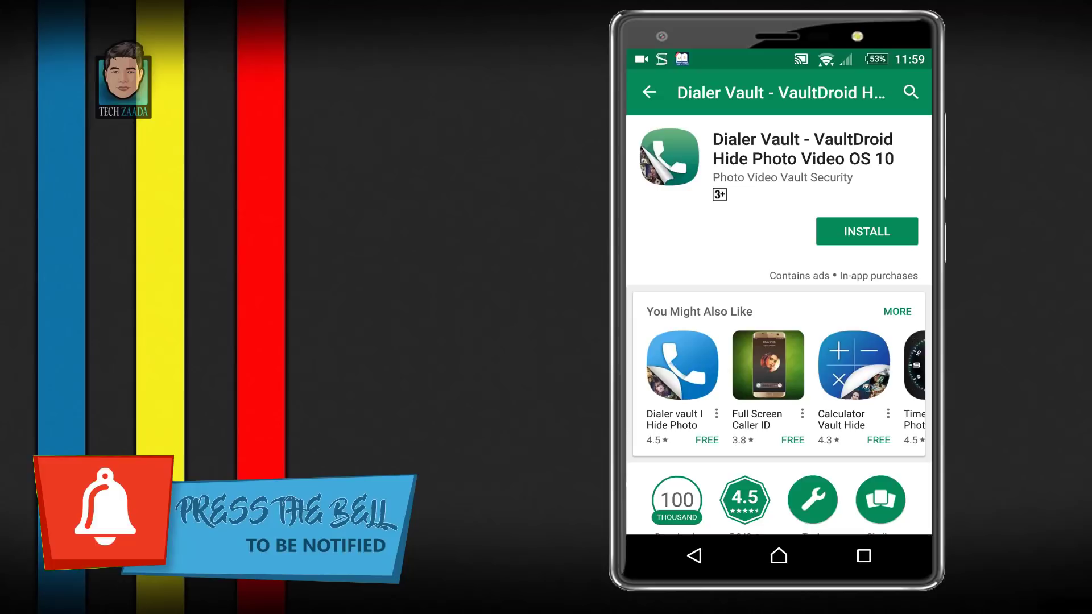
Step: Install Dialer Vault - VaultDroid from its Play Store page, accepting the permissions
click(866, 231)
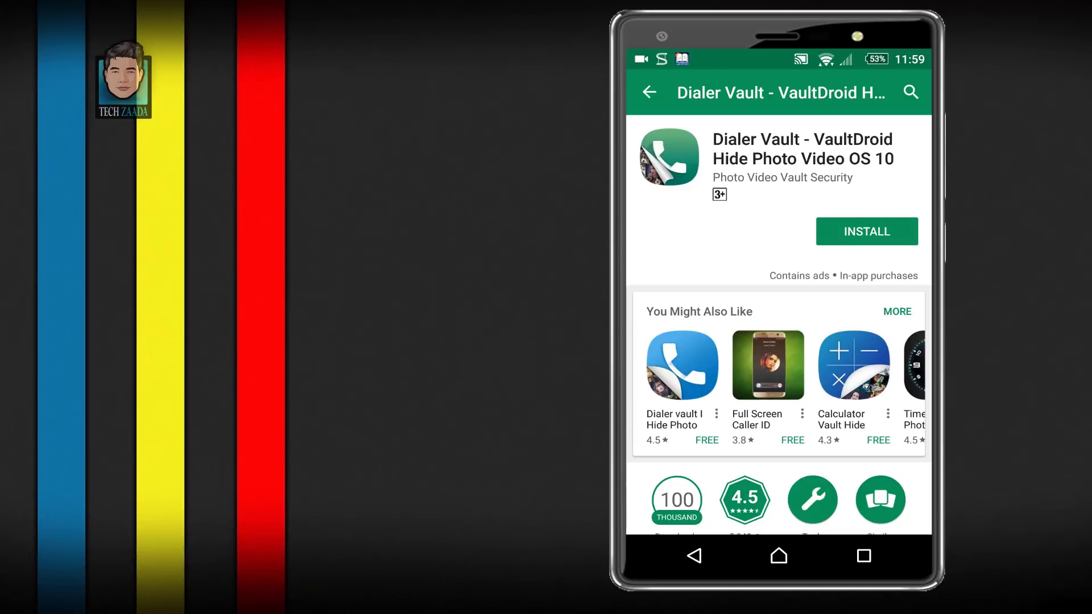
click(853, 444)
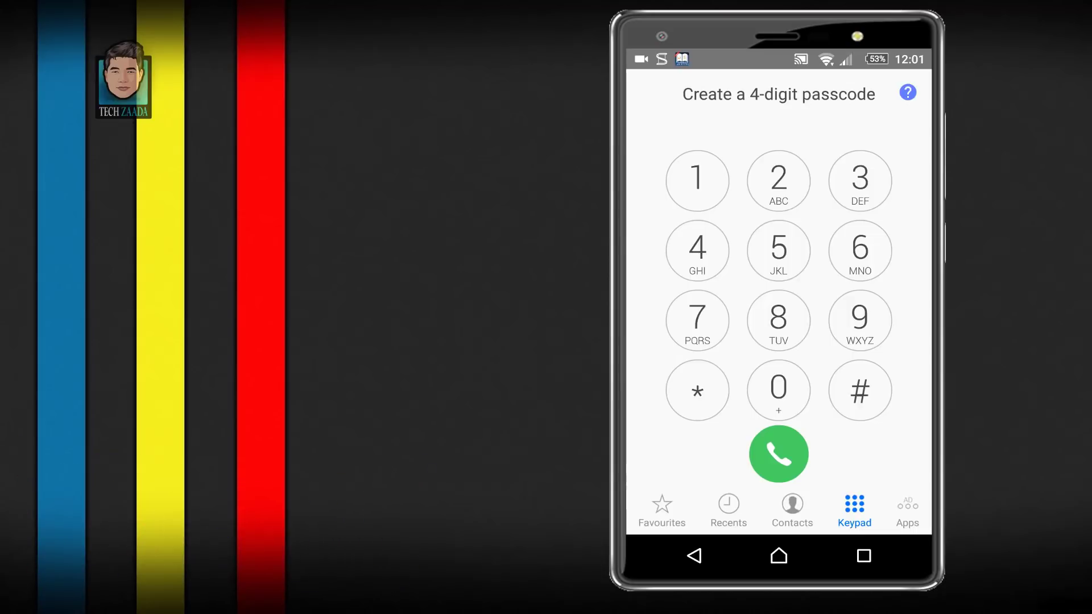
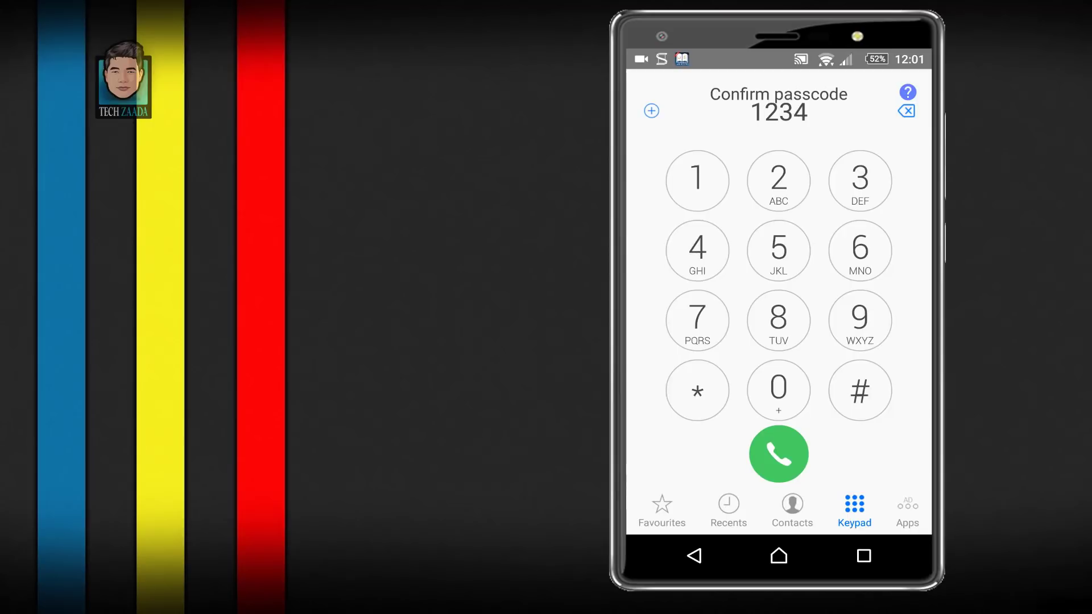
Step: Set and confirm a 4-digit vault passcode, then enter the empty vault
click(778, 454)
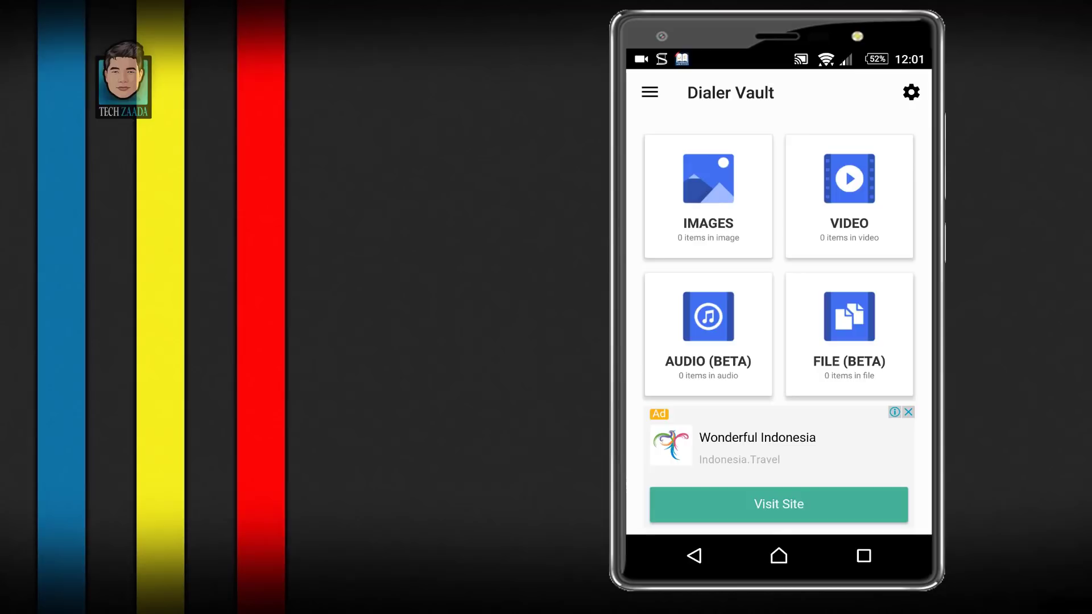
Step: Start adding images and browse the phone's folder list
scroll(778, 324, down, 3)
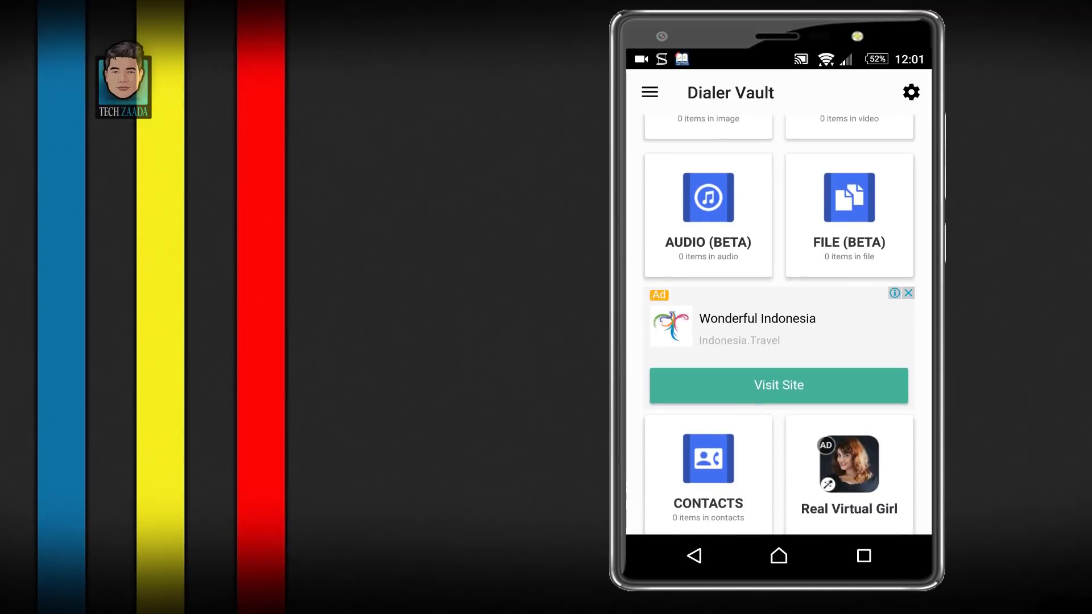
scroll(778, 324, up, 3)
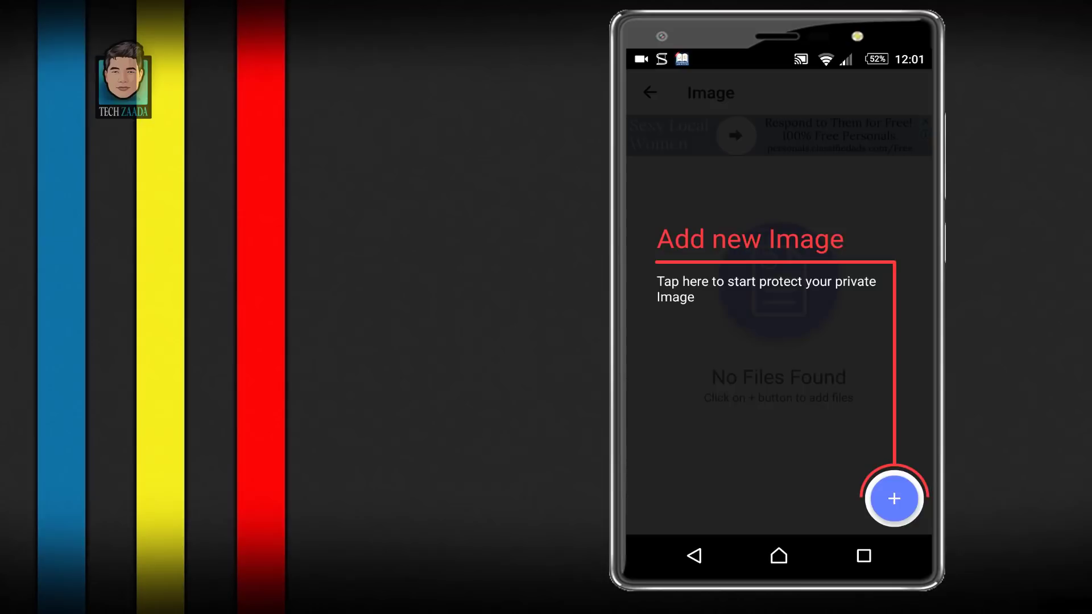
click(894, 499)
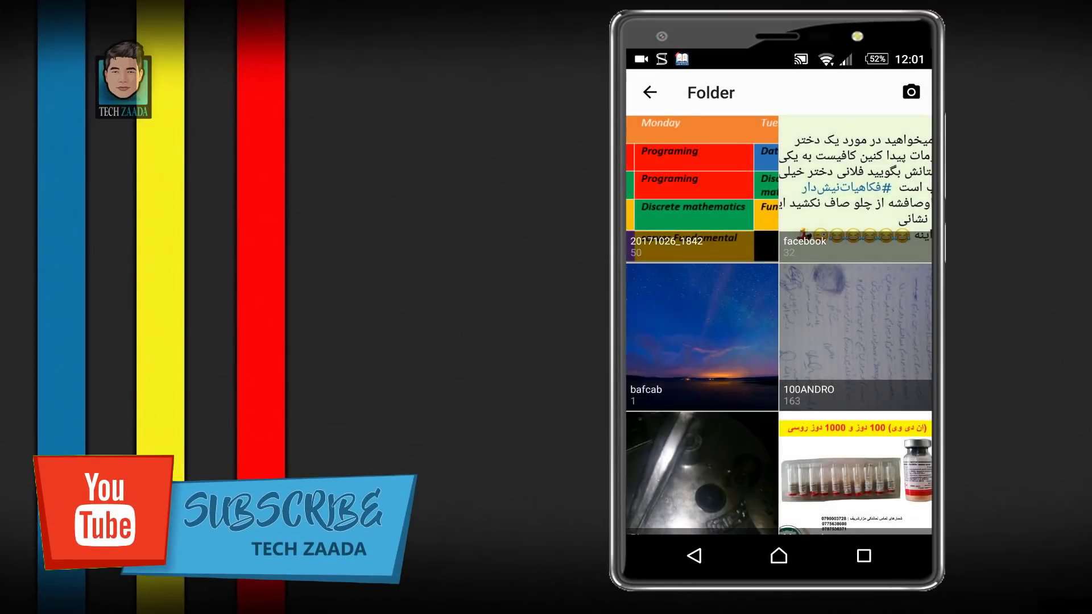
scroll(778, 325, down, 2)
scroll(779, 325, down, 5)
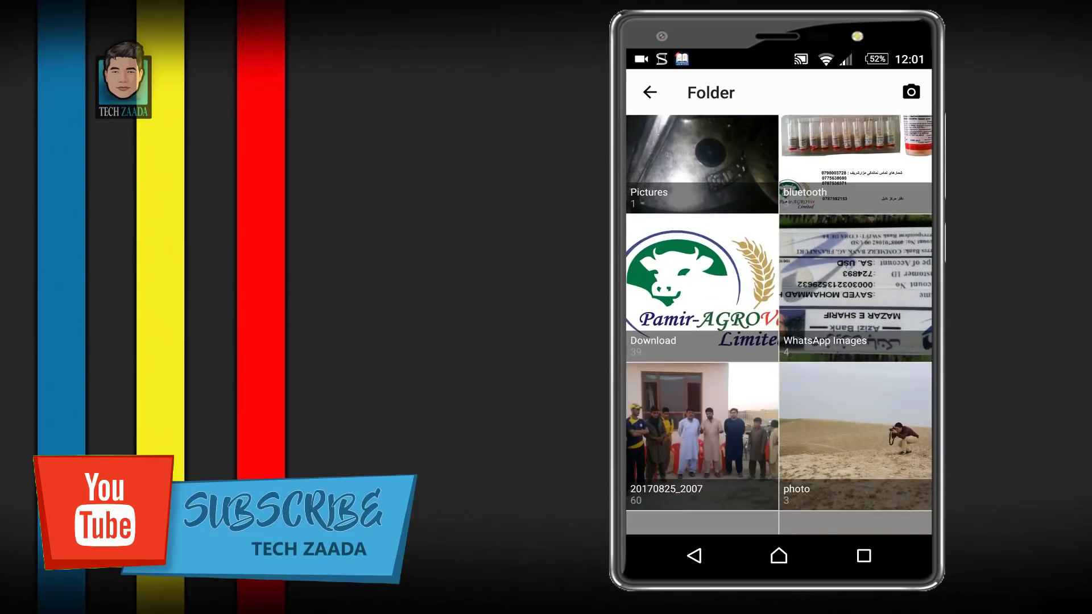
scroll(778, 325, up, 6)
scroll(778, 325, down, 3)
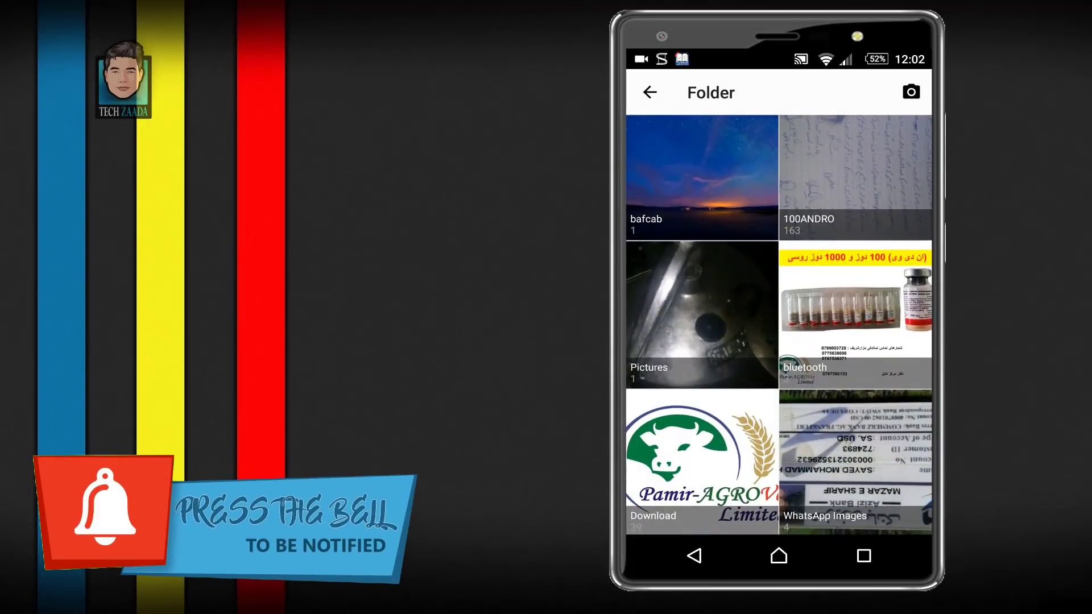
Step: Hide three images from the bluetooth folder and return to the vault home
click(855, 314)
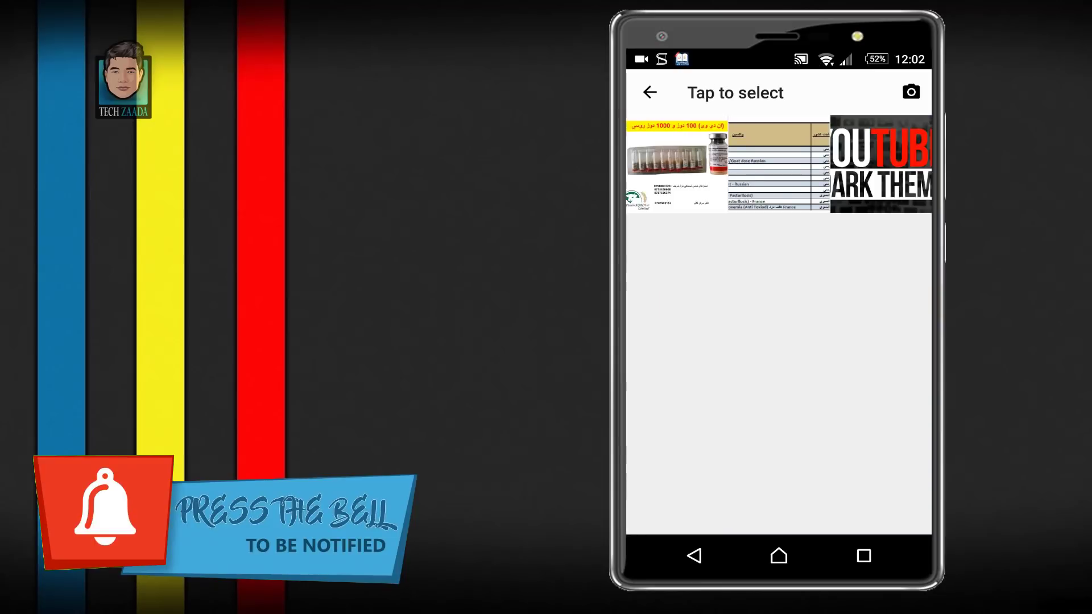
click(677, 164)
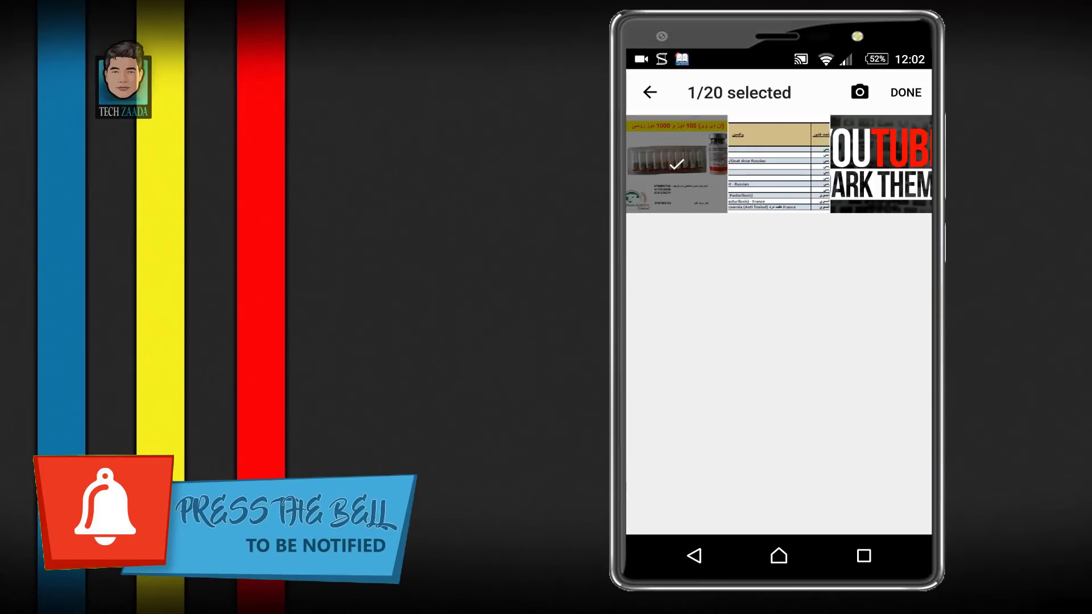
click(779, 164)
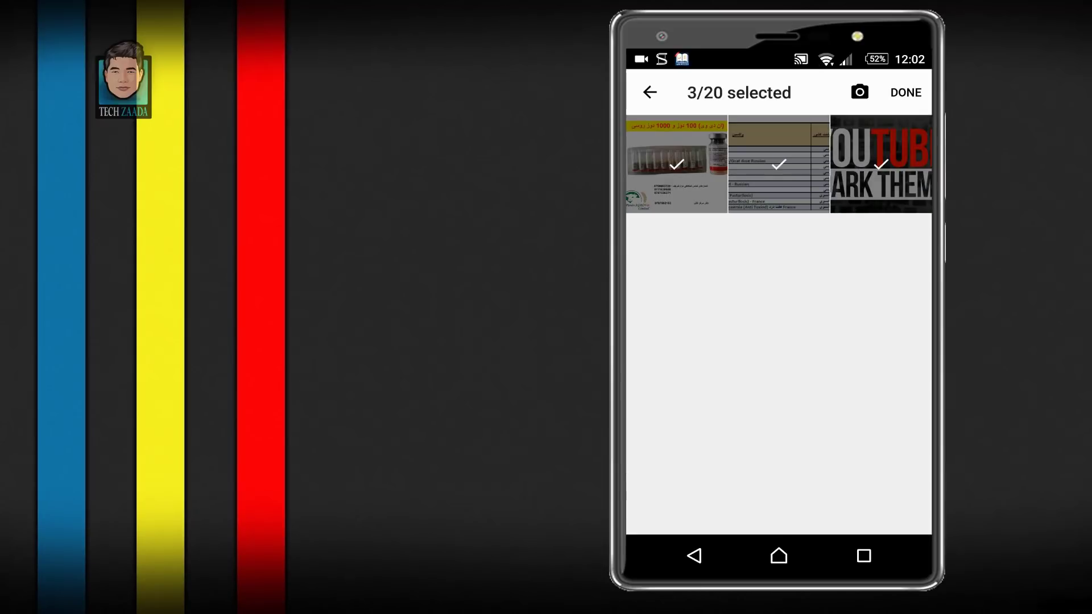
click(905, 93)
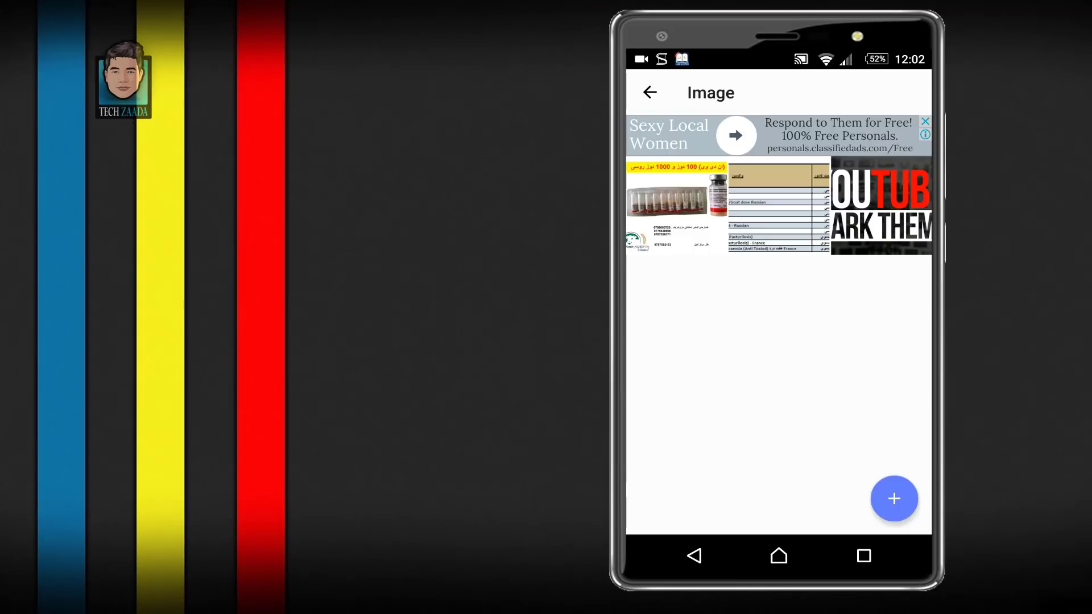
click(649, 92)
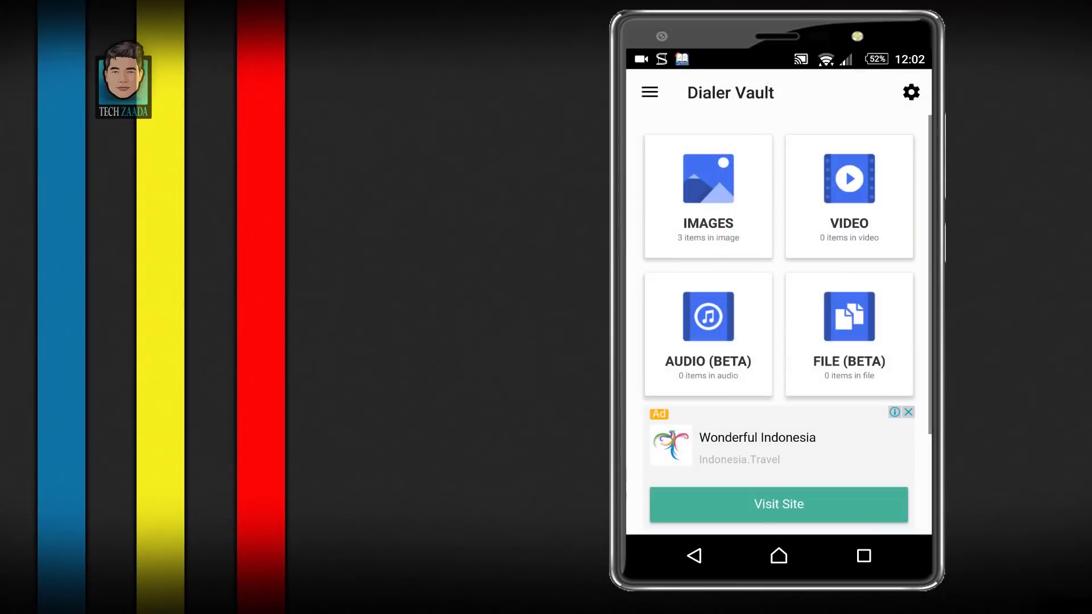
Step: Hide two videos from a phone folder in the vault's Video section
click(849, 196)
click(894, 498)
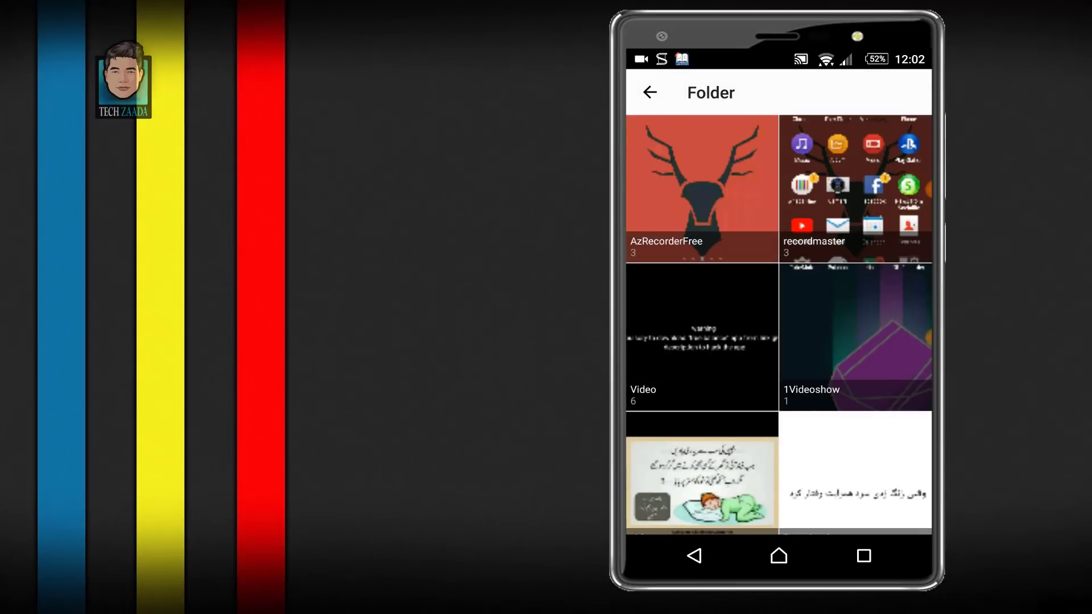
click(702, 477)
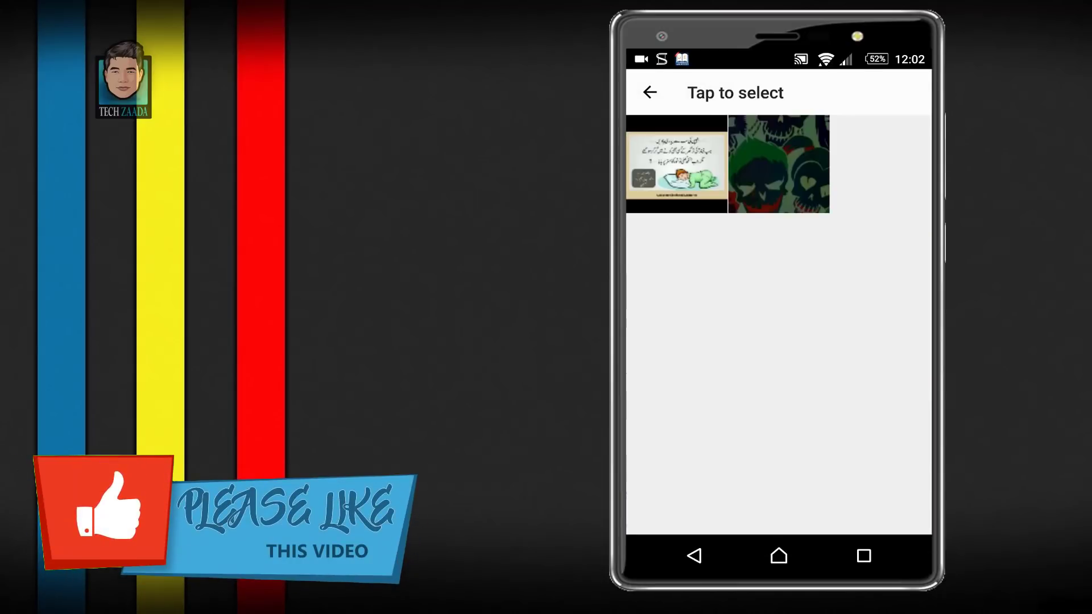
click(676, 163)
click(778, 163)
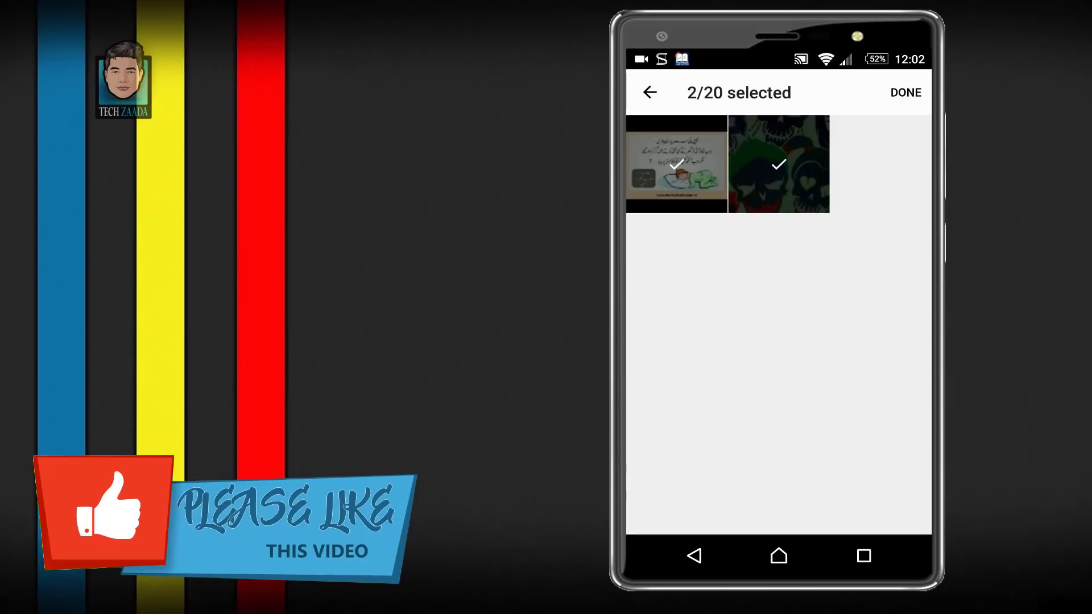
click(905, 92)
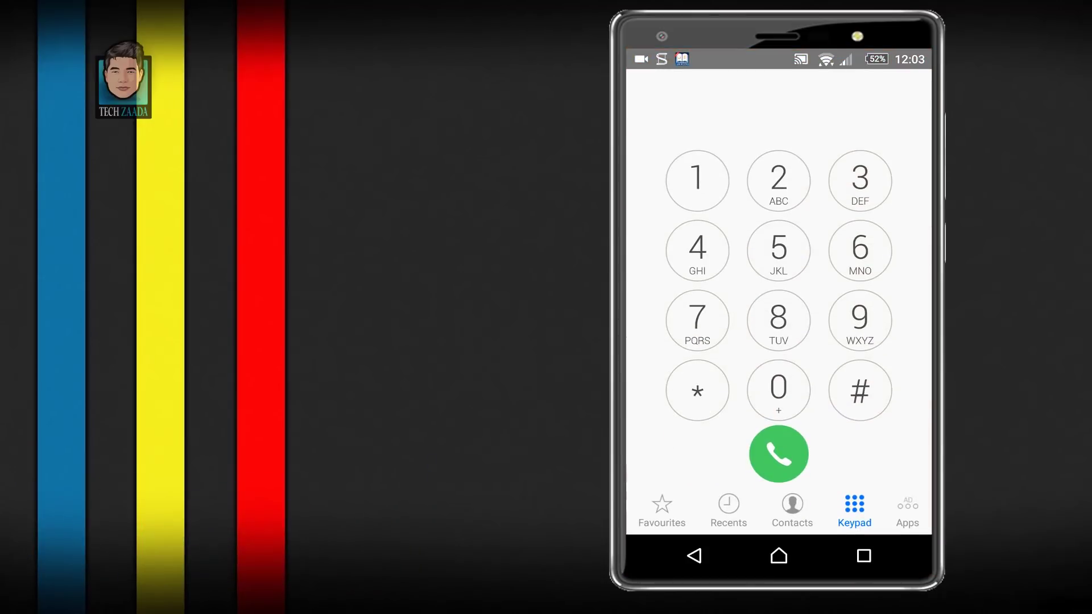
Step: Dial the 4-digit passcode to unlock the vault and open its Images section
click(697, 181)
click(778, 181)
click(860, 181)
click(697, 250)
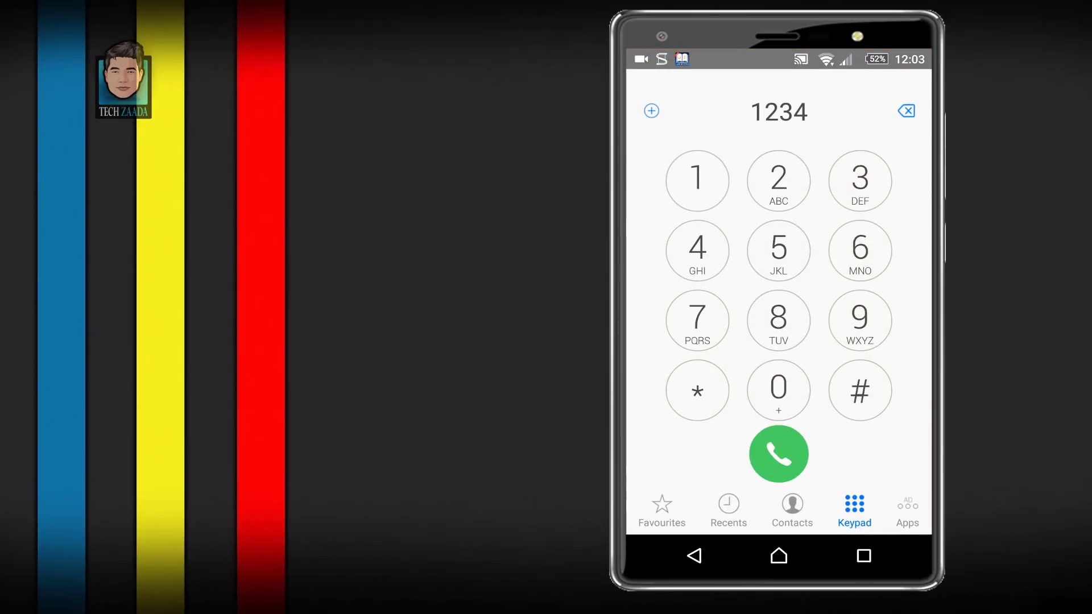
click(778, 454)
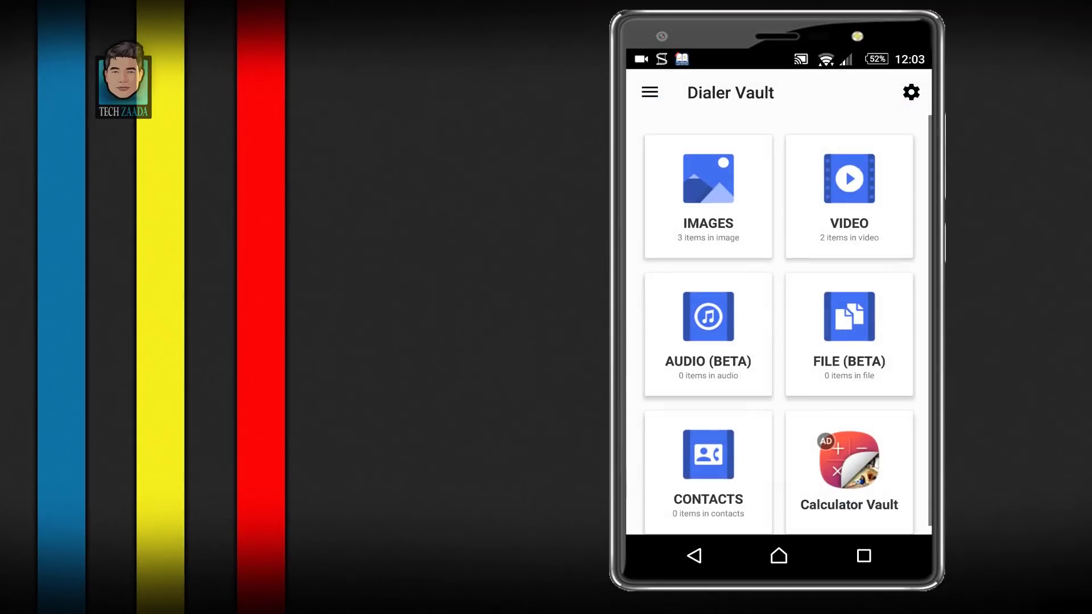
click(708, 196)
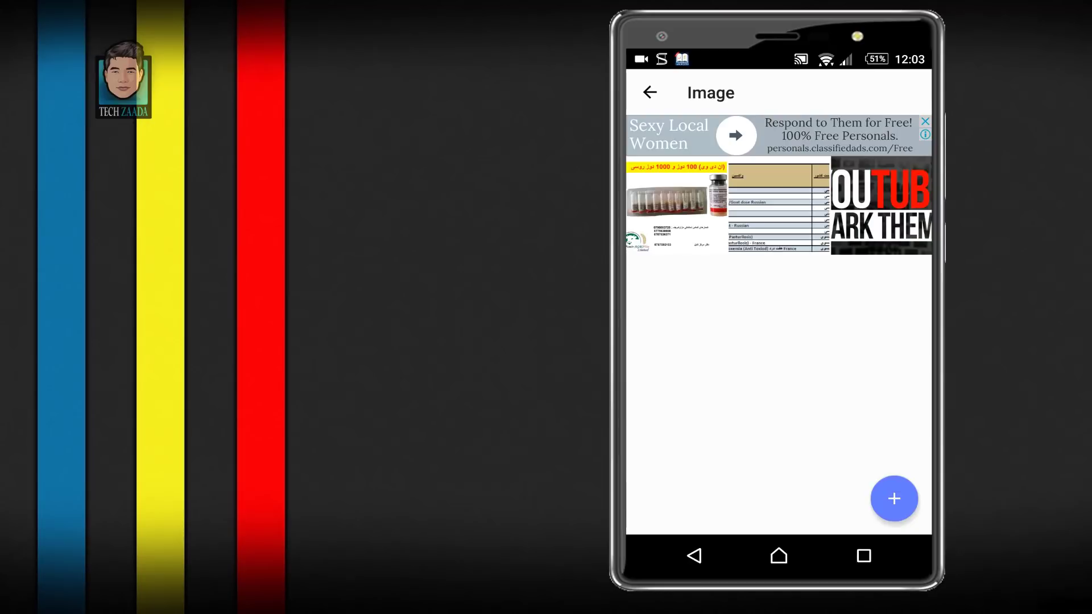
Step: Select all three hidden images, unhide them, and go back
click(676, 206)
click(779, 205)
click(881, 205)
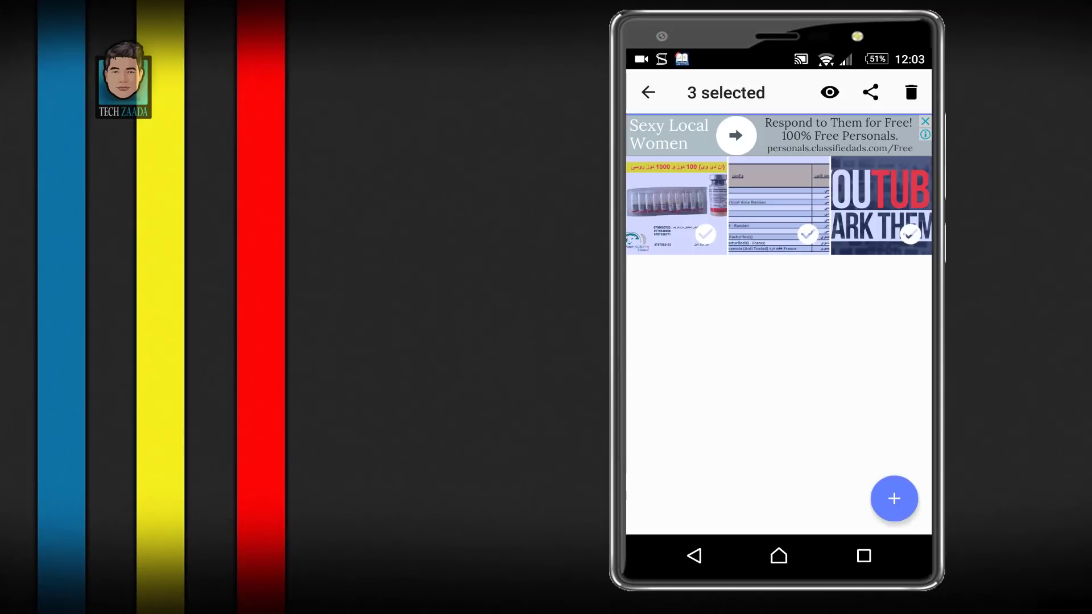
click(829, 92)
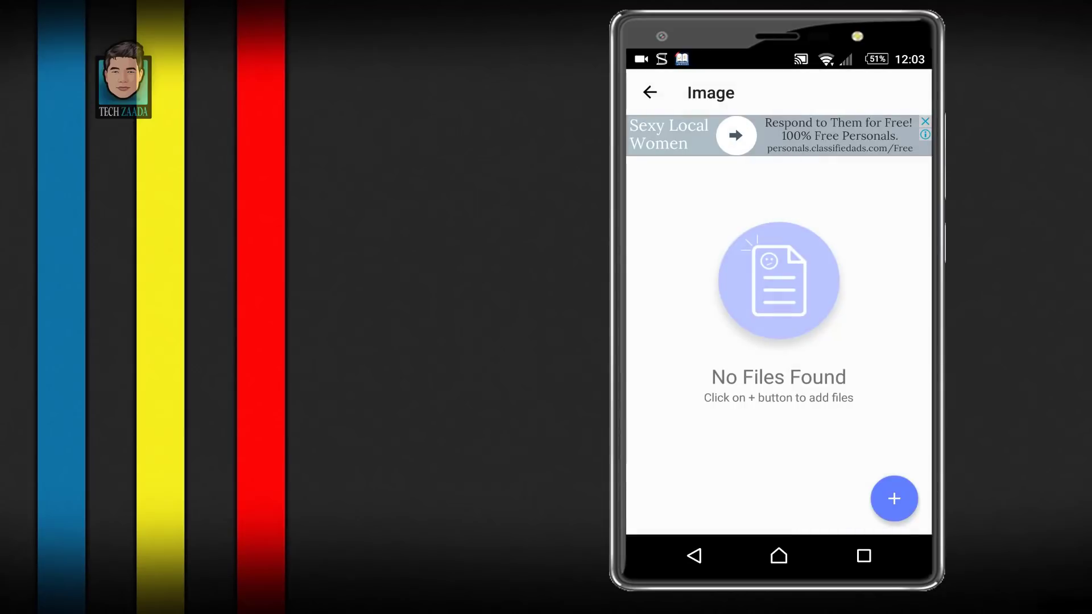
click(649, 92)
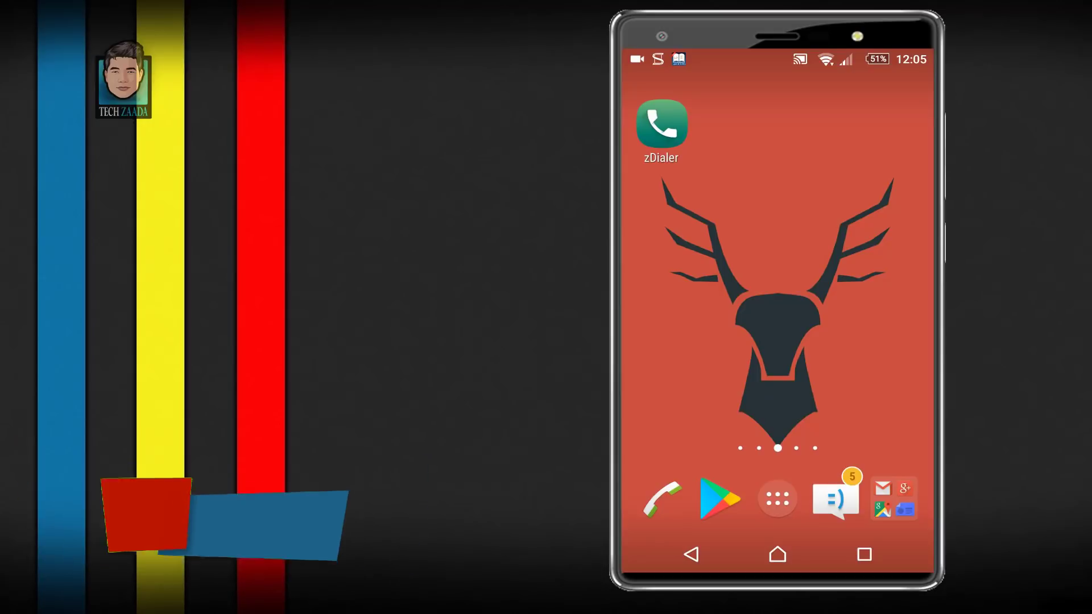
Step: Unlock the vault by dialing the 4-digit passcode in zDialer
click(662, 124)
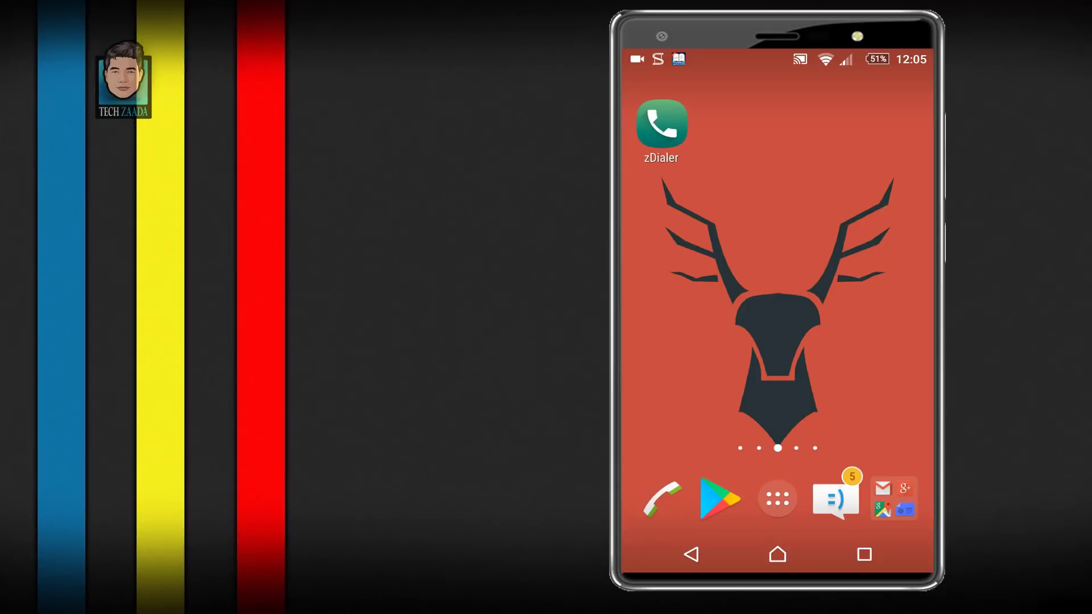
click(694, 181)
click(777, 181)
click(861, 180)
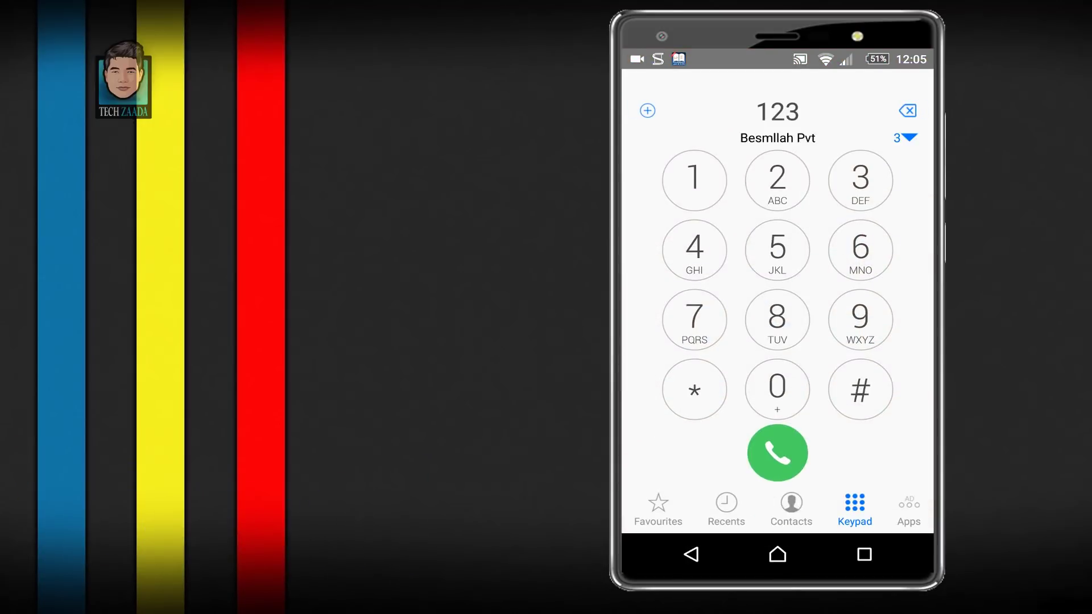
click(695, 250)
click(778, 452)
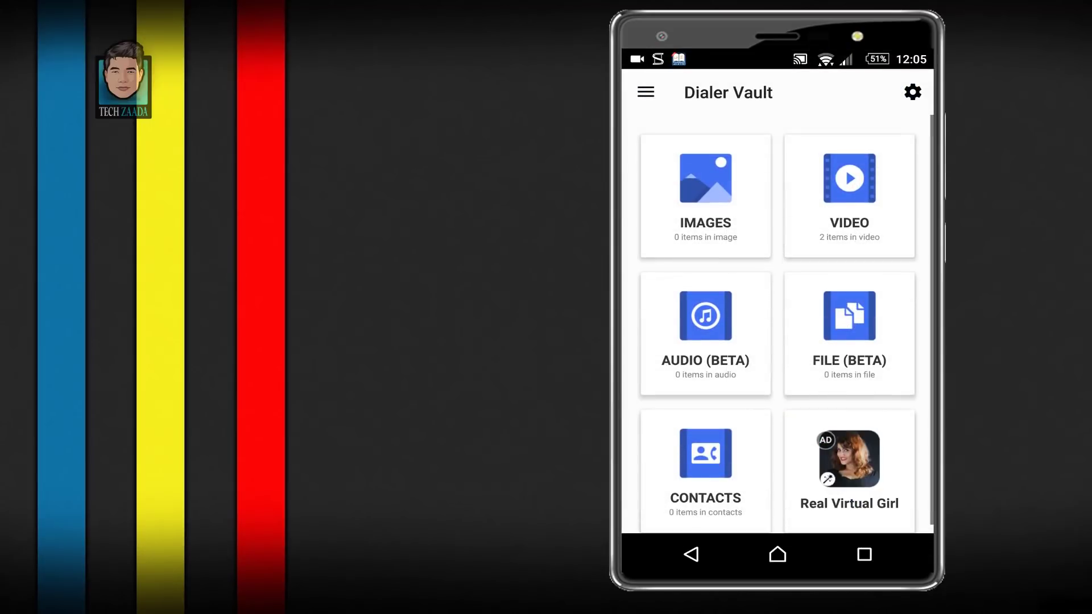
Step: Open the vault's Settings from the side menu, dismissing the ad
click(645, 92)
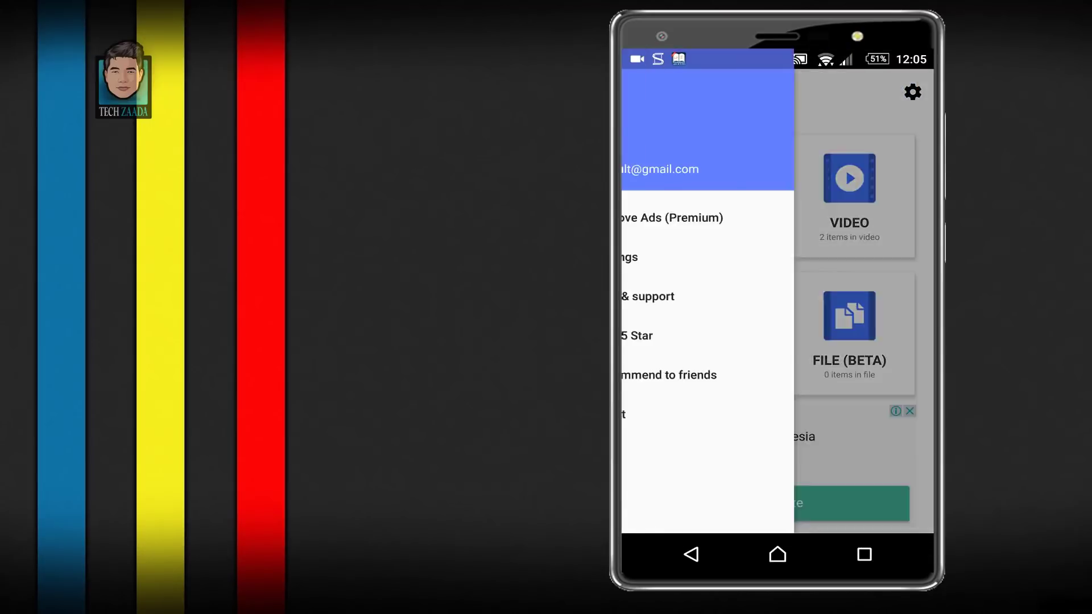
click(706, 257)
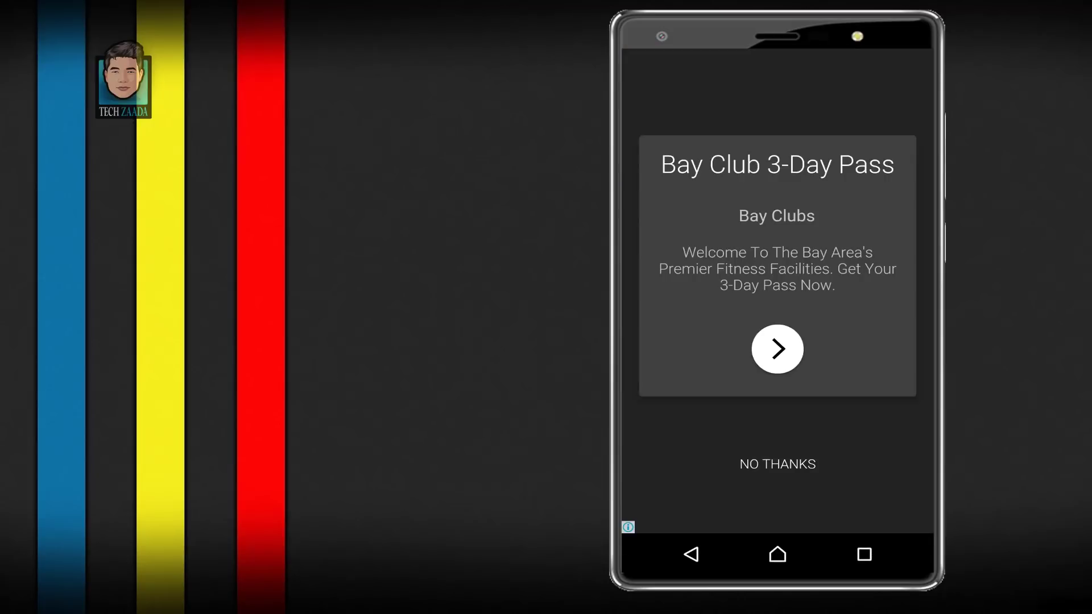
click(777, 464)
scroll(778, 303, down, 4)
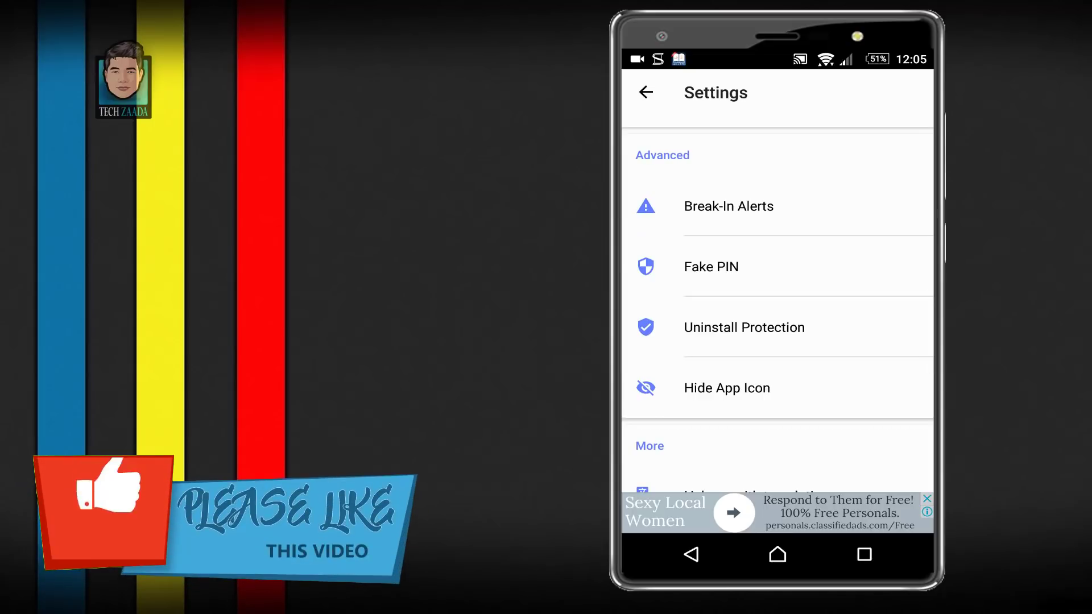
Step: Enable Uninstall Protection, granting zDialer device administrator rights, then go back
click(744, 328)
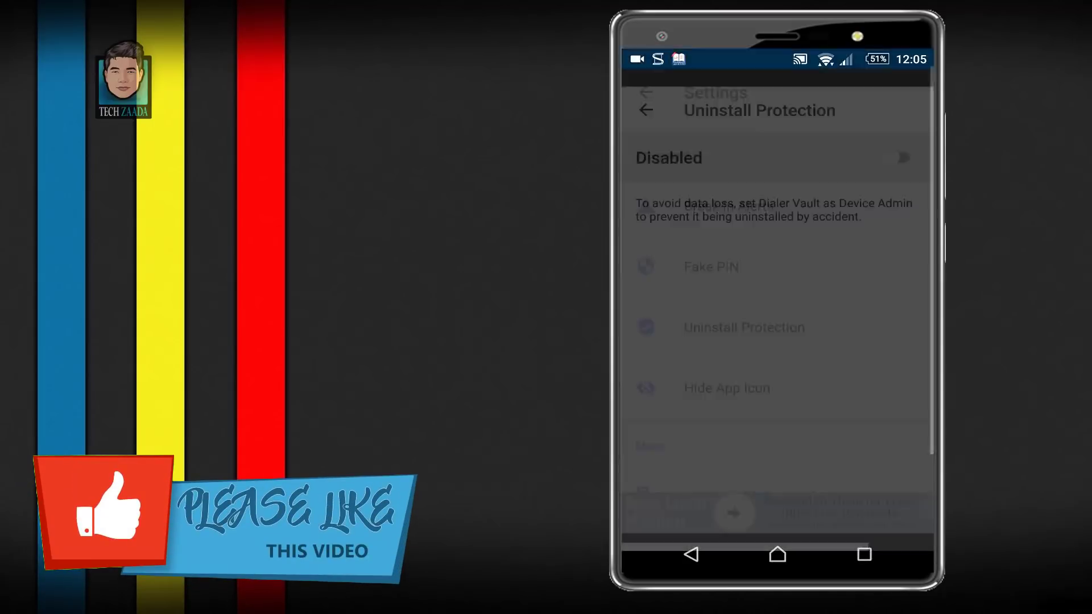
click(778, 464)
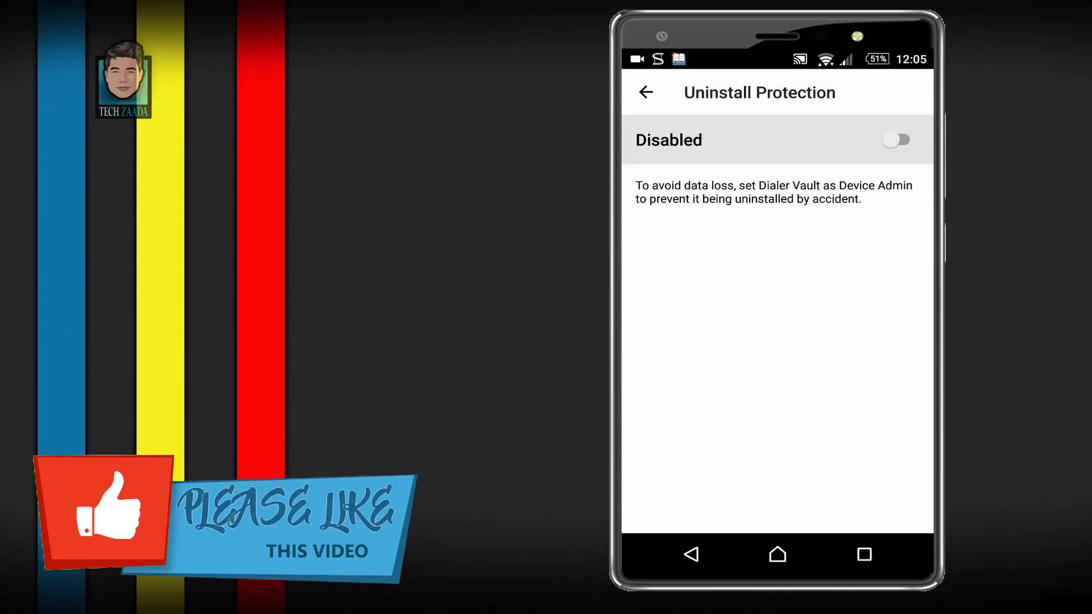
click(907, 140)
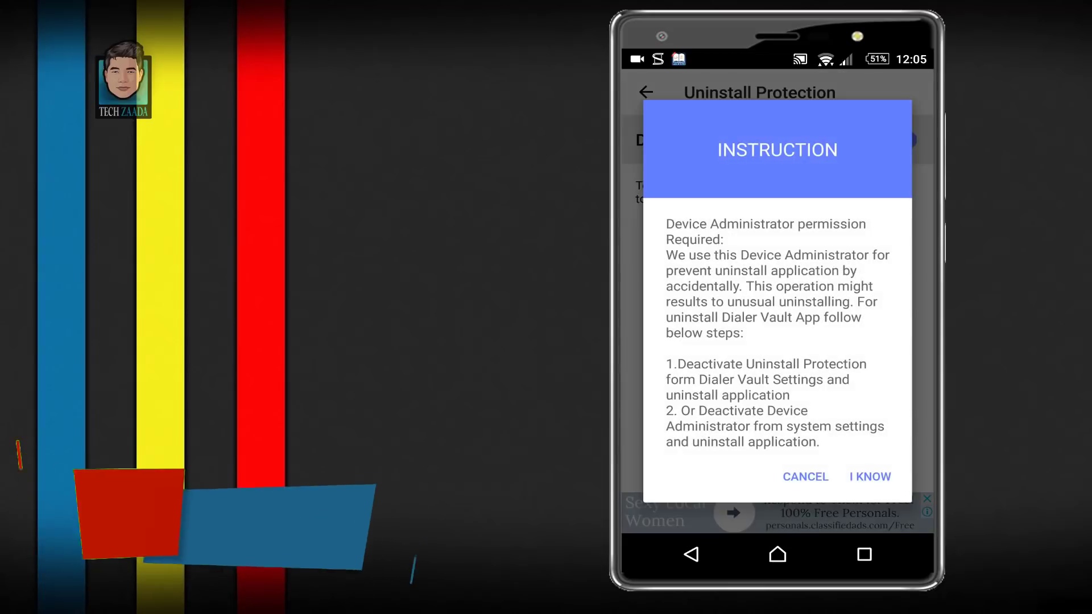
click(870, 475)
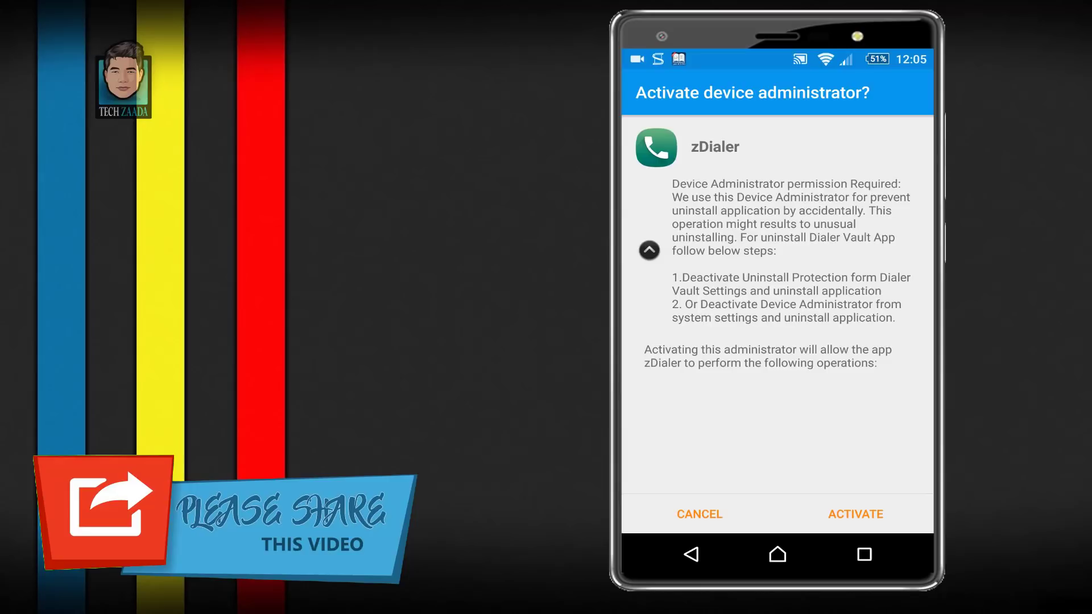
click(856, 514)
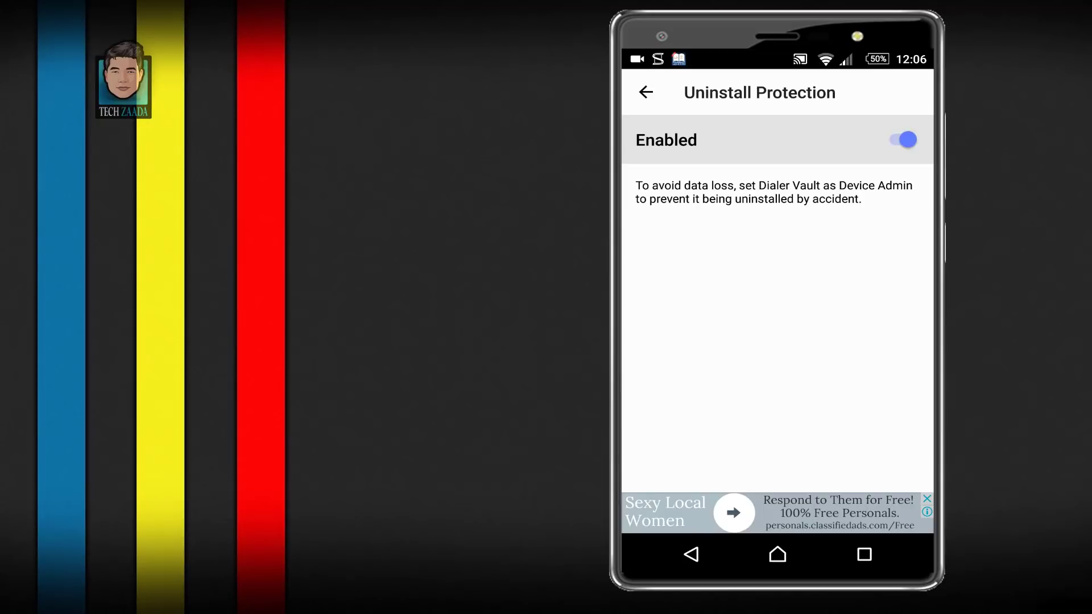
key(Escape)
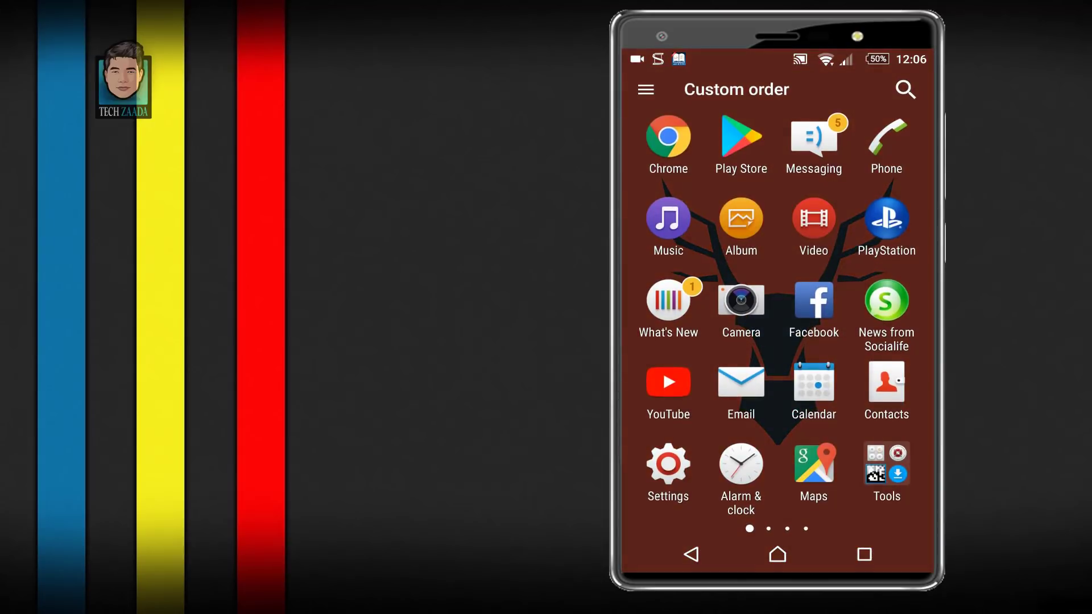
Step: Scroll Android Settings' downloaded apps list down to zDialer at the end
click(668, 463)
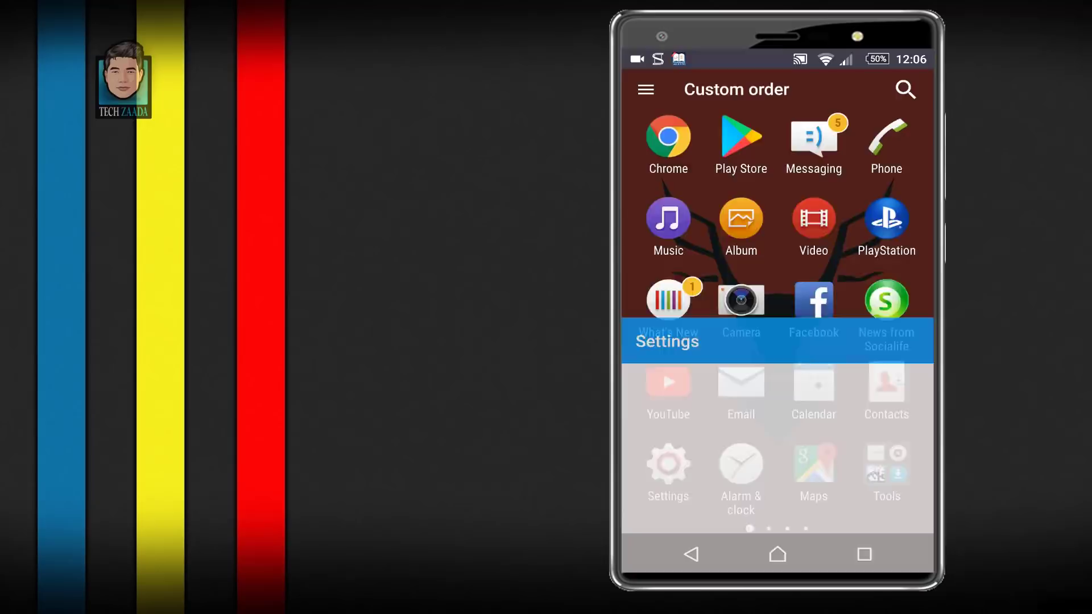
scroll(777, 324, down, 10)
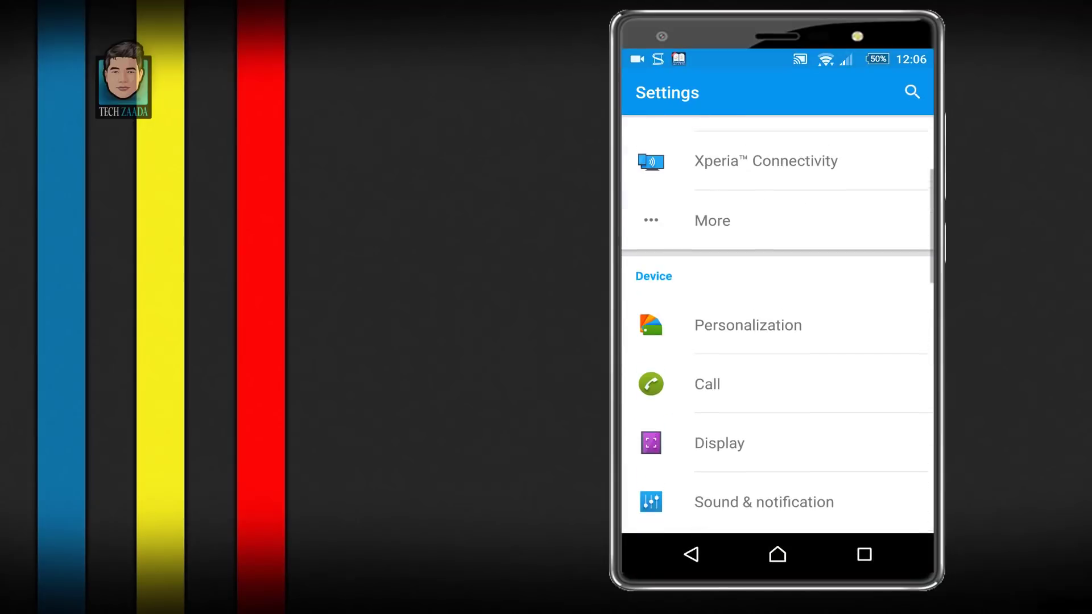
click(712, 372)
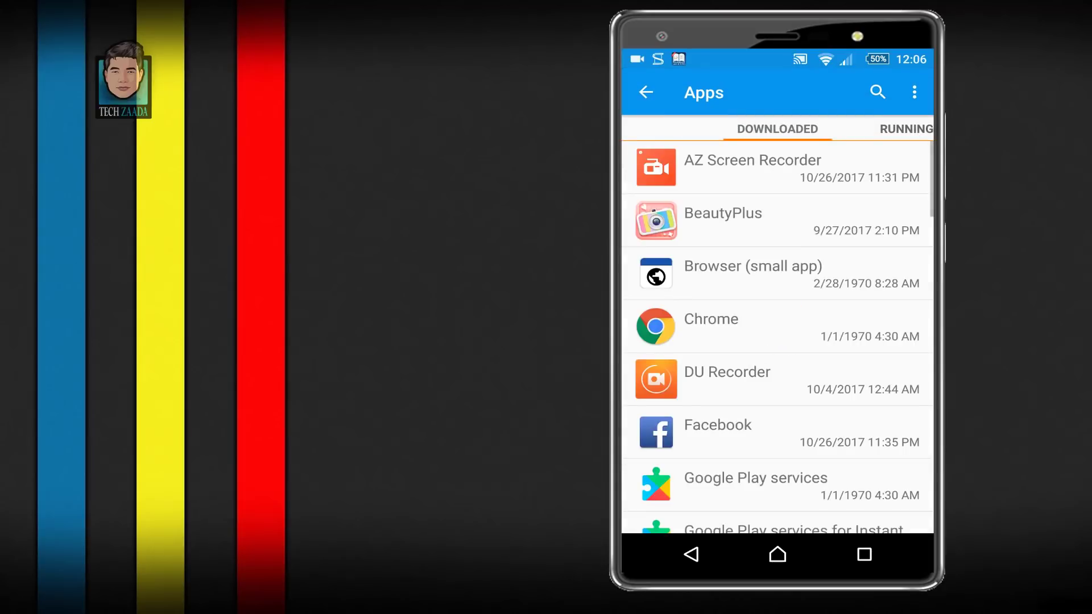
scroll(776, 336, down, 10)
scroll(777, 335, down, 10)
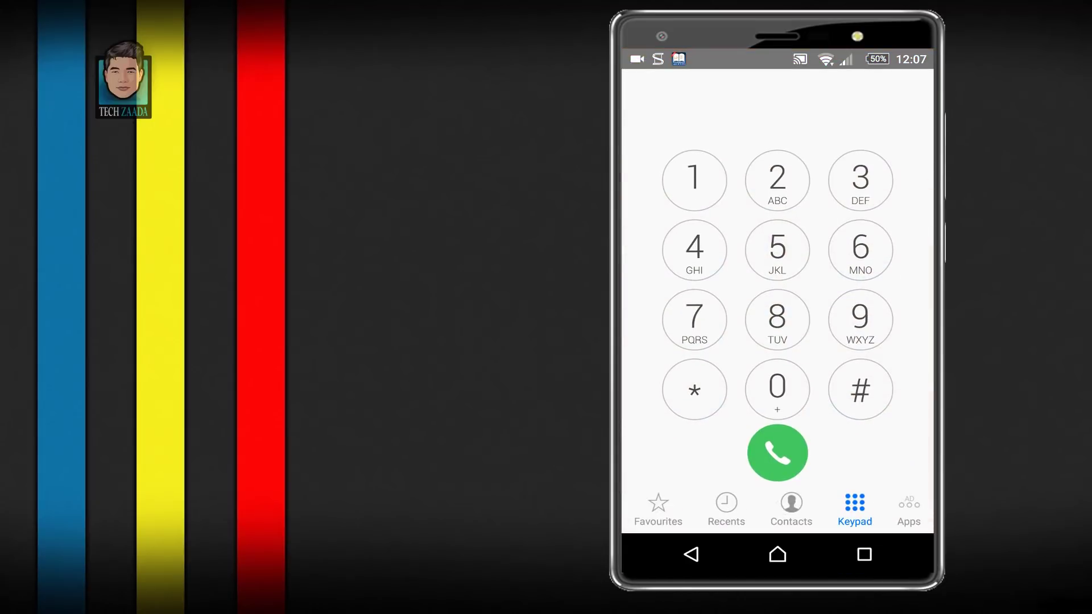
Step: Unlock Dialer Vault by entering the 4-digit vault PIN on its keypad
click(694, 181)
click(777, 180)
click(860, 180)
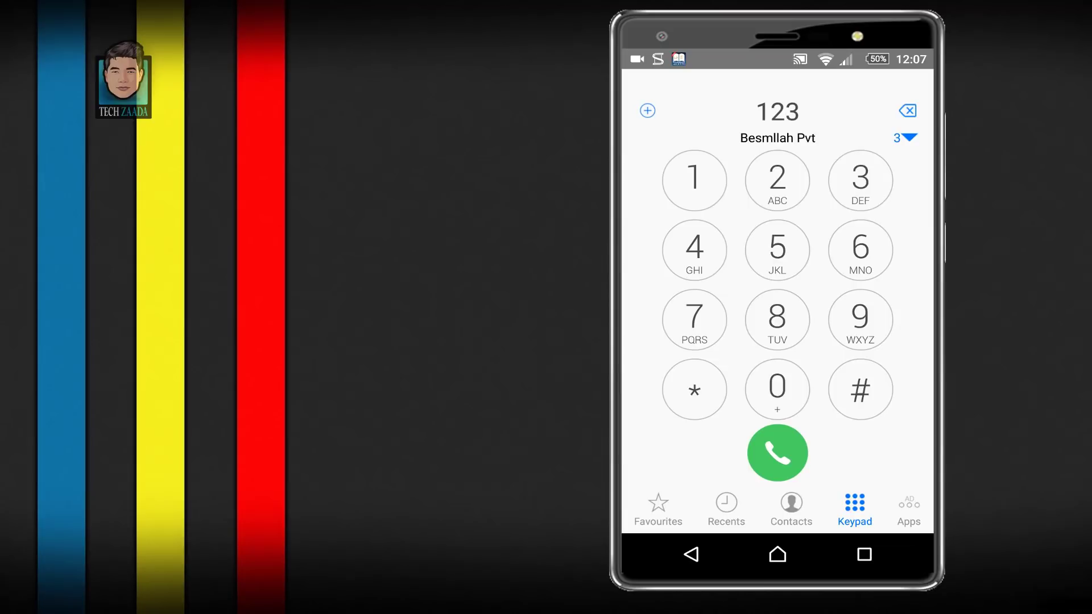
click(694, 250)
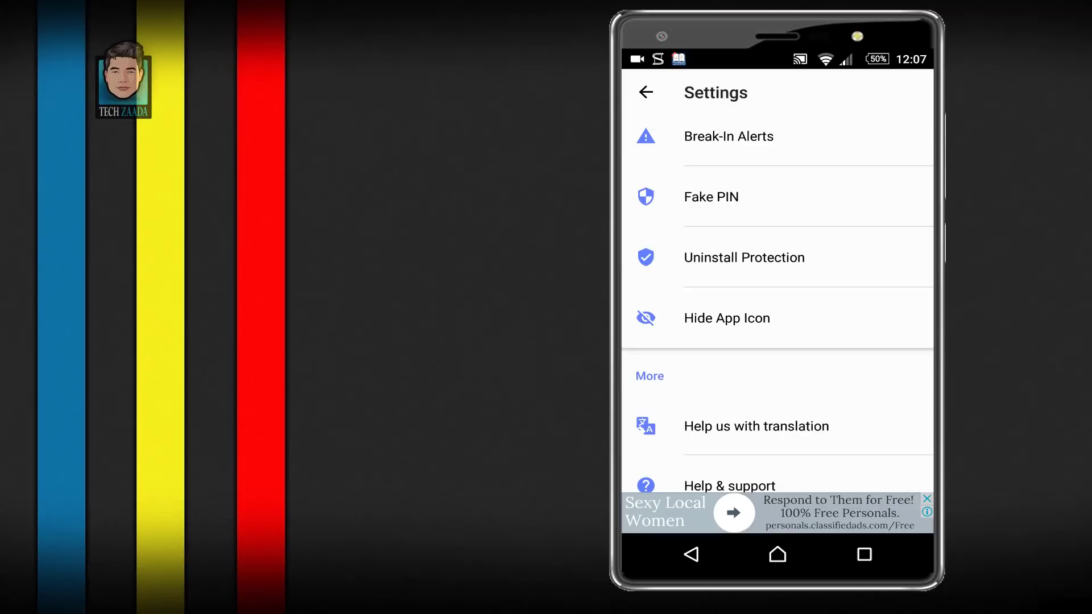
Step: Switch the Hide App Icon setting to Enabled
click(756, 319)
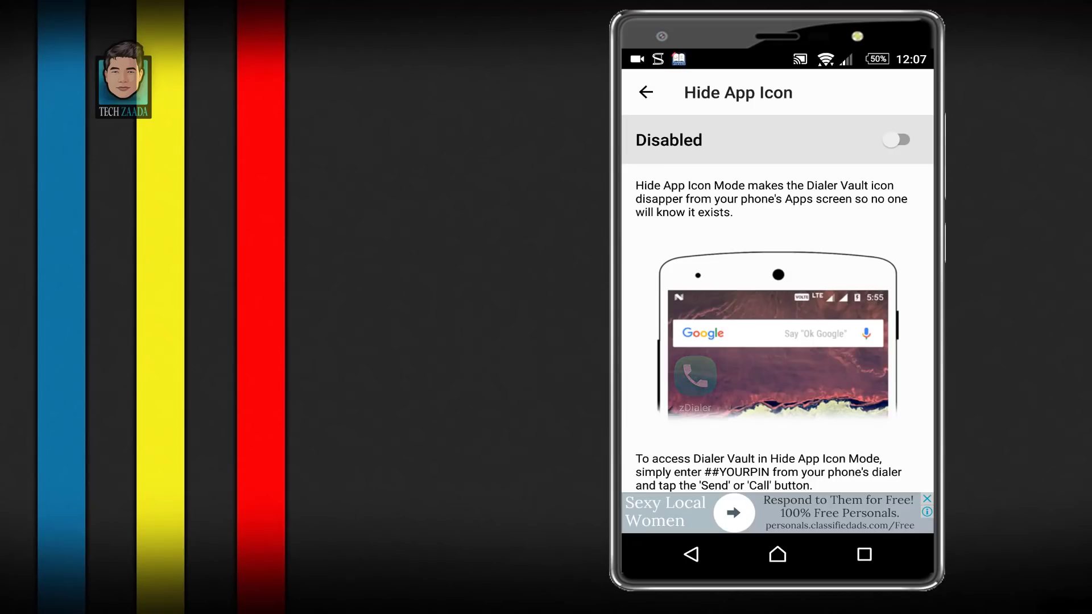
click(897, 139)
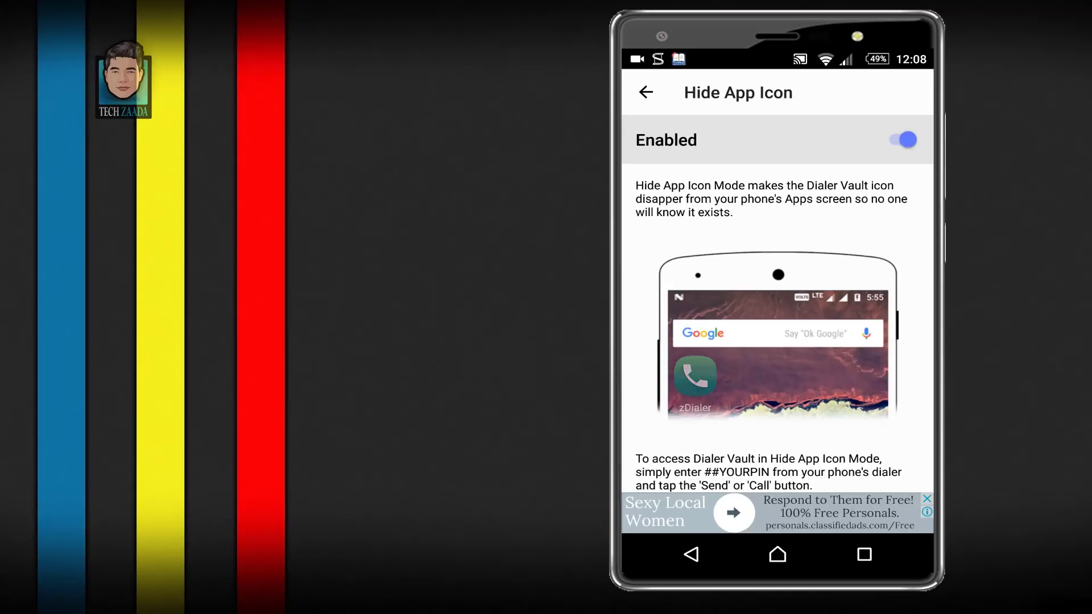
scroll(777, 328, down, 4)
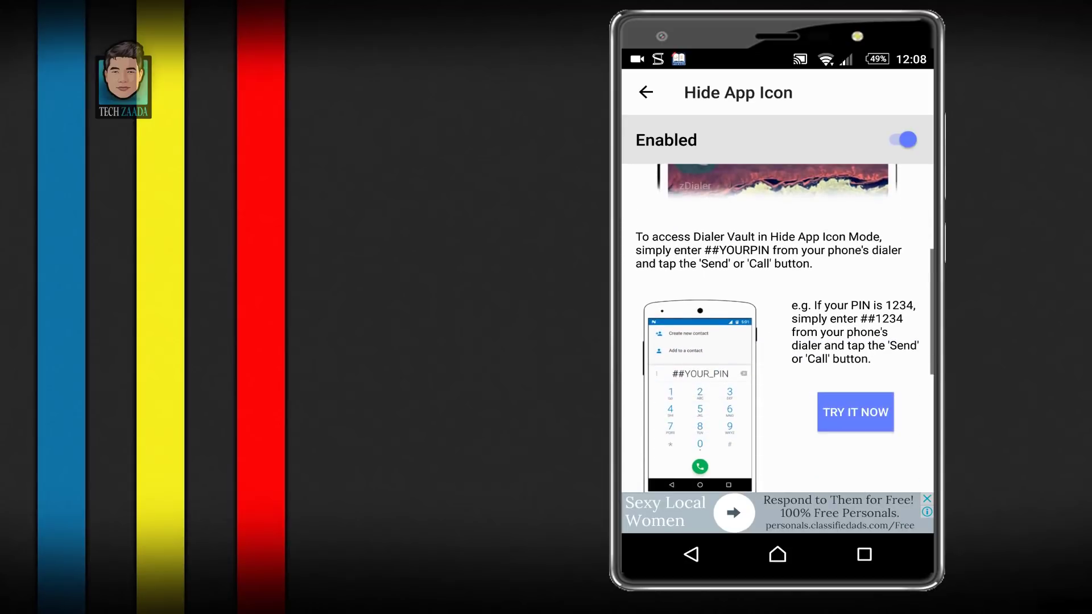
Step: Page through the app drawer to confirm zDialer's icon is gone, then launch the Phone app
click(777, 554)
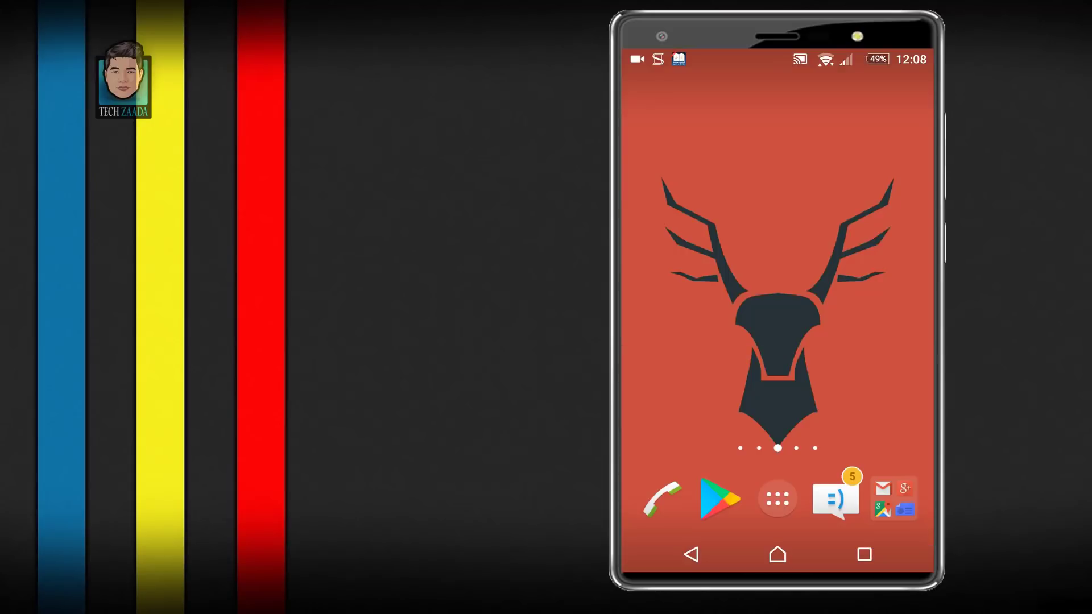
click(777, 498)
mouse_move(887, 318)
mouse_down()
mouse_move(671, 318)
mouse_move(858, 318)
mouse_up()
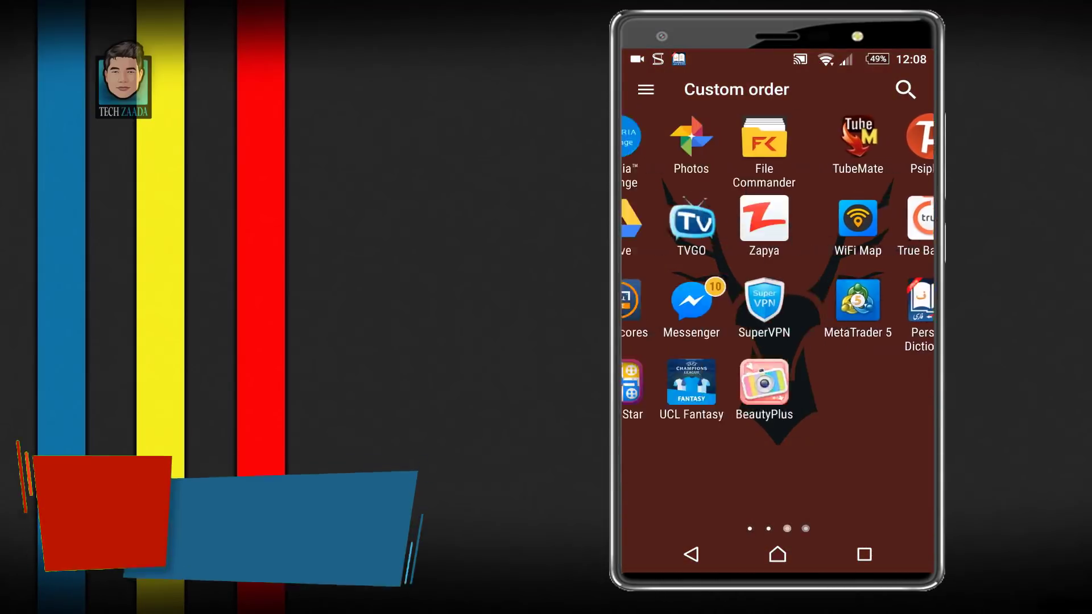
mouse_move(671, 319)
mouse_down()
mouse_move(859, 319)
mouse_move(654, 319)
mouse_up()
click(777, 555)
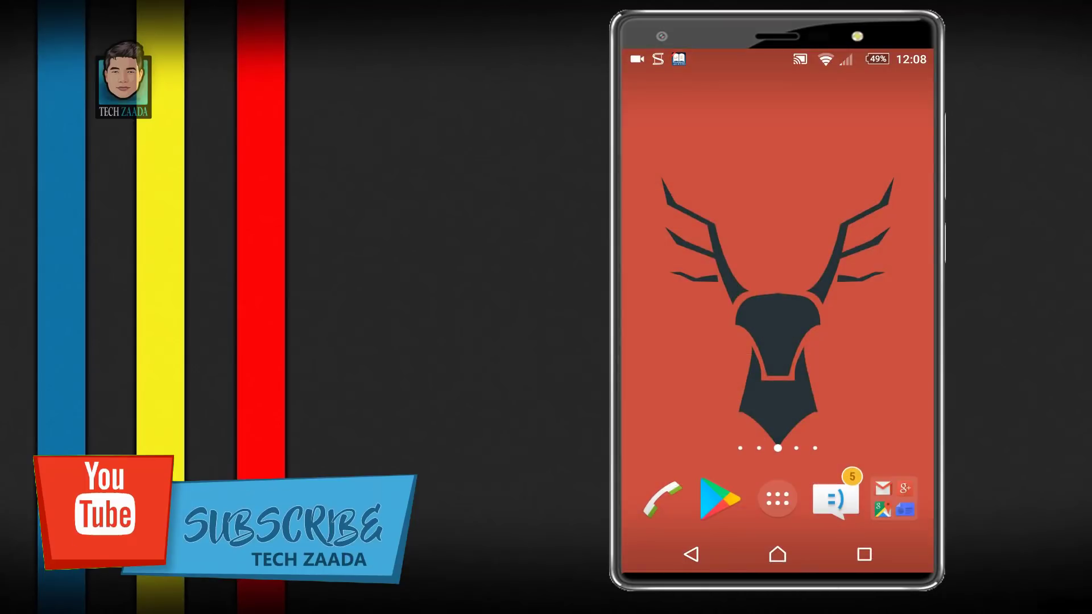
click(661, 499)
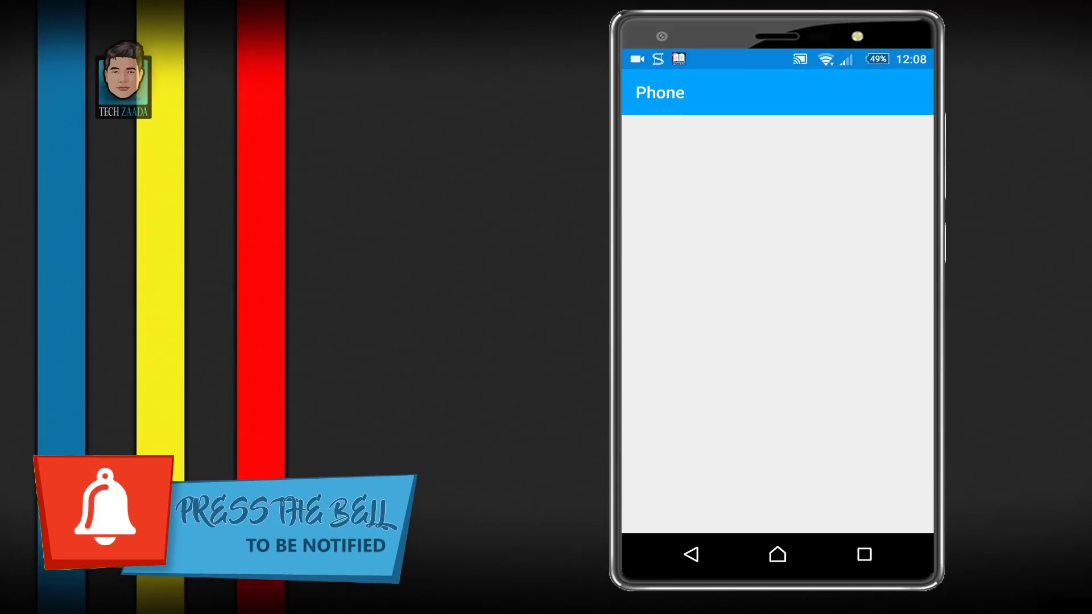
Step: Dial ## followed by the 4-digit vault PIN in the Phone dialpad to summon Dialer Vault's keypad
click(777, 491)
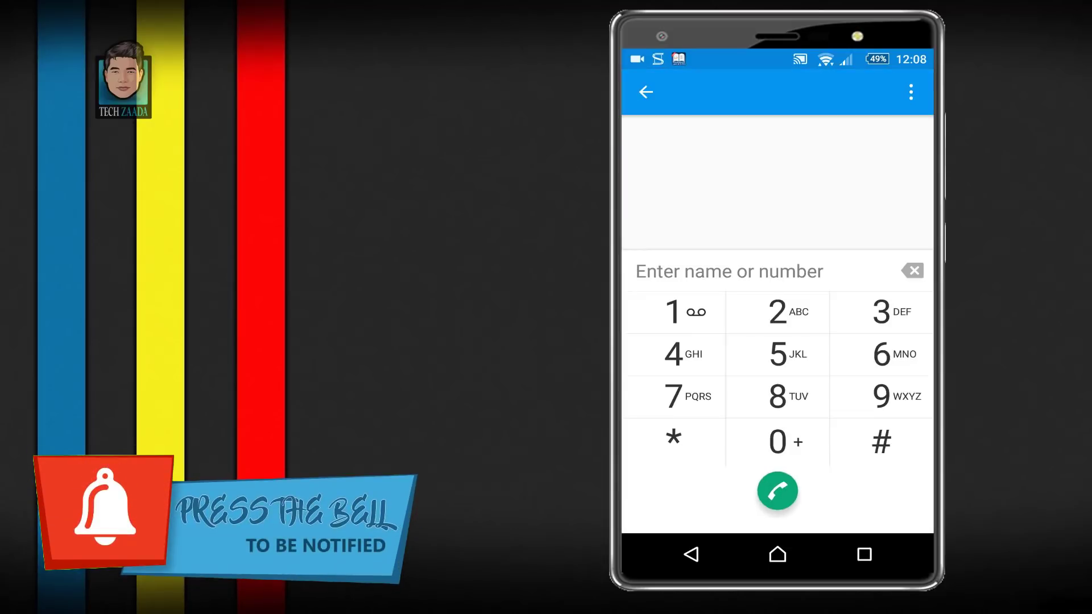
click(881, 442)
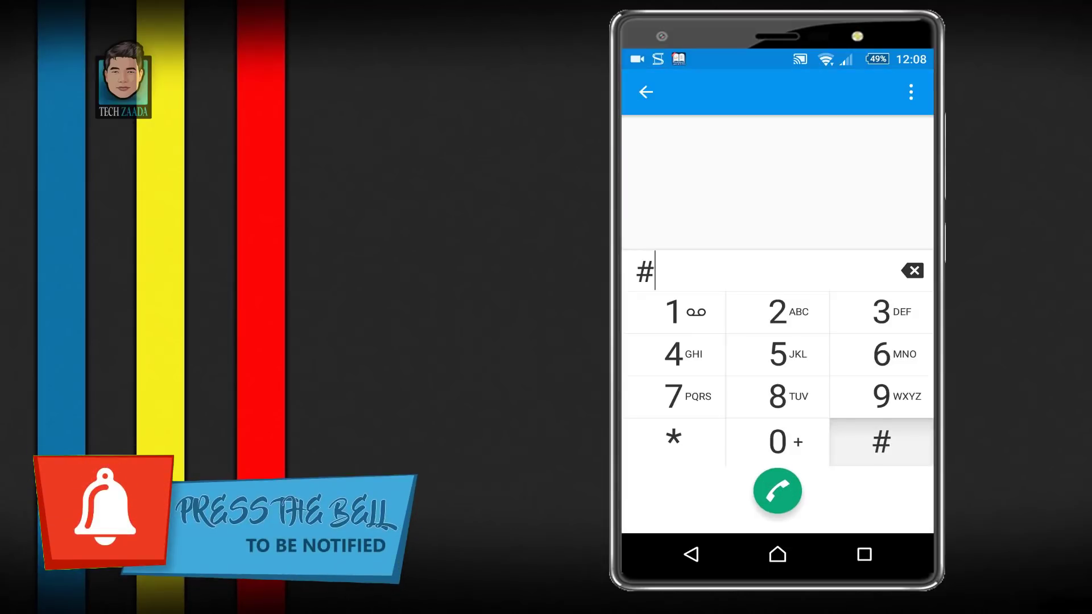
click(882, 442)
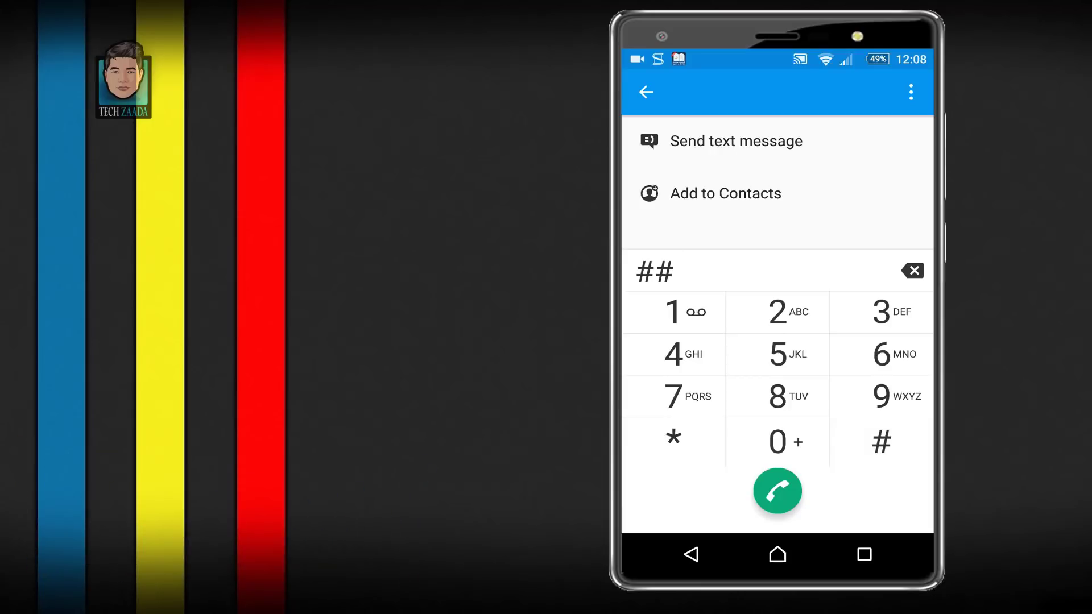
click(672, 312)
click(778, 312)
click(881, 311)
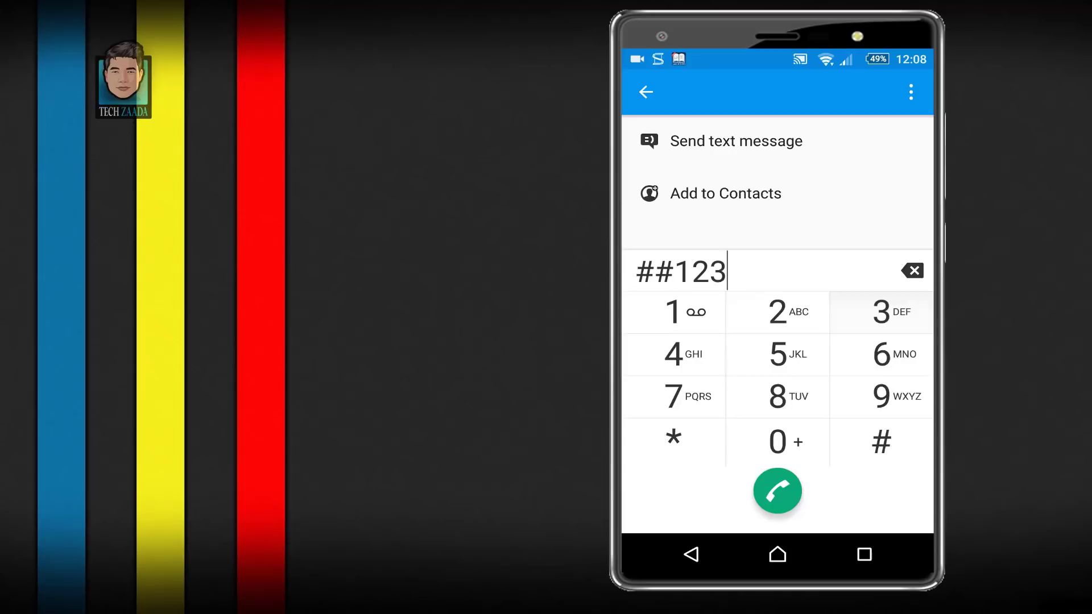
click(673, 354)
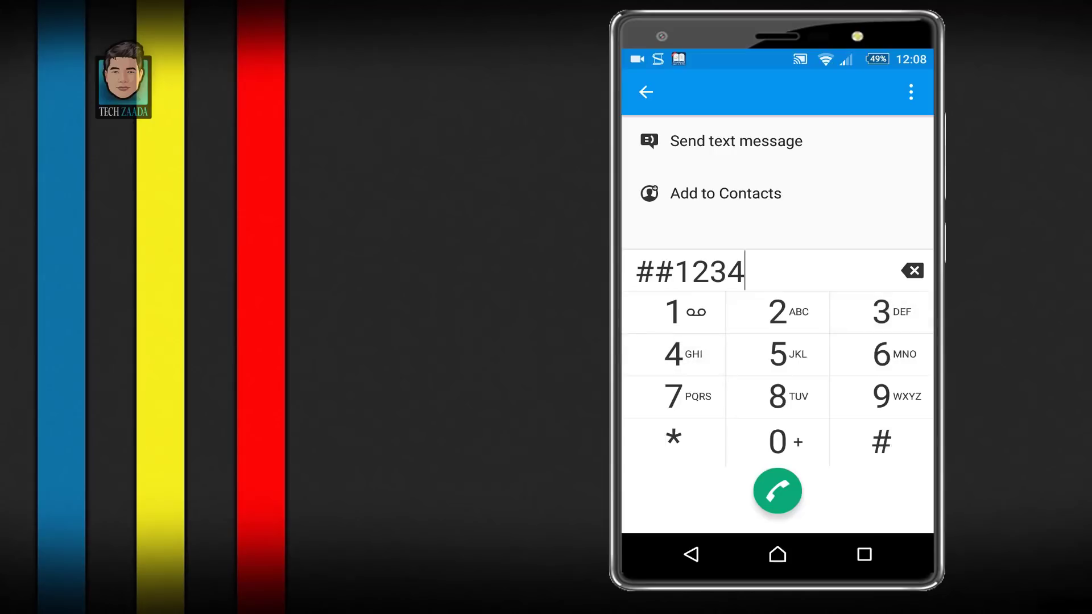
click(645, 92)
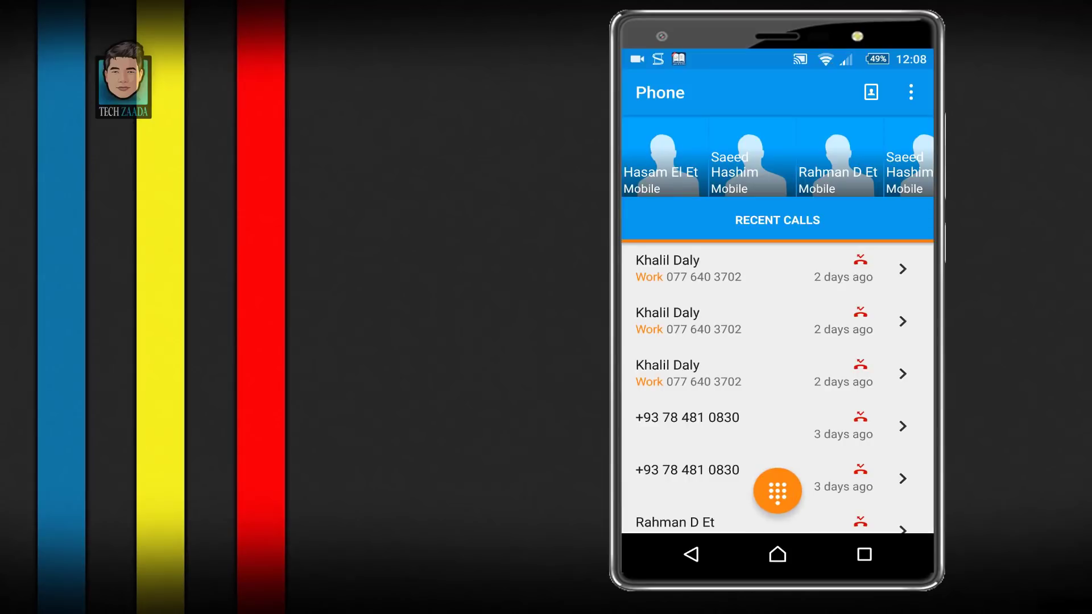
click(778, 491)
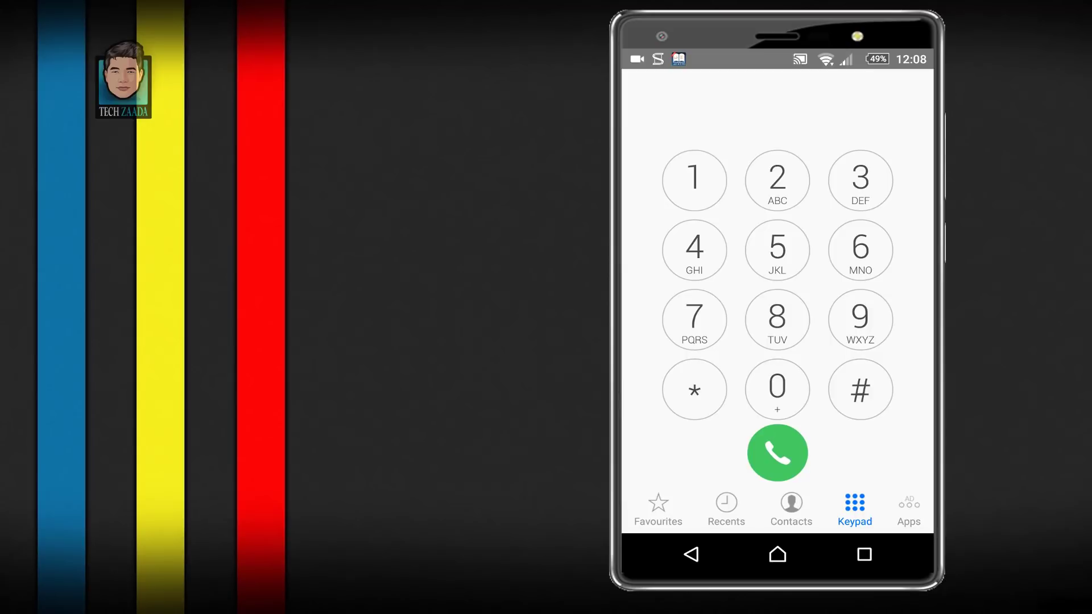
Step: Enter the 4-digit vault PIN and submit it with the green call button
click(695, 180)
click(778, 180)
click(860, 181)
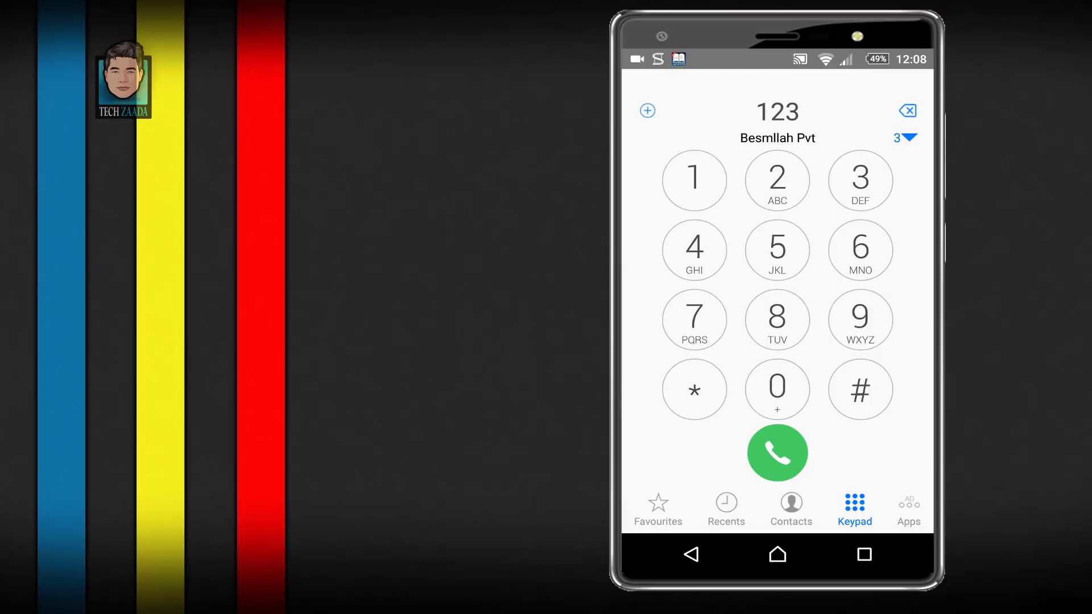
click(694, 250)
click(778, 452)
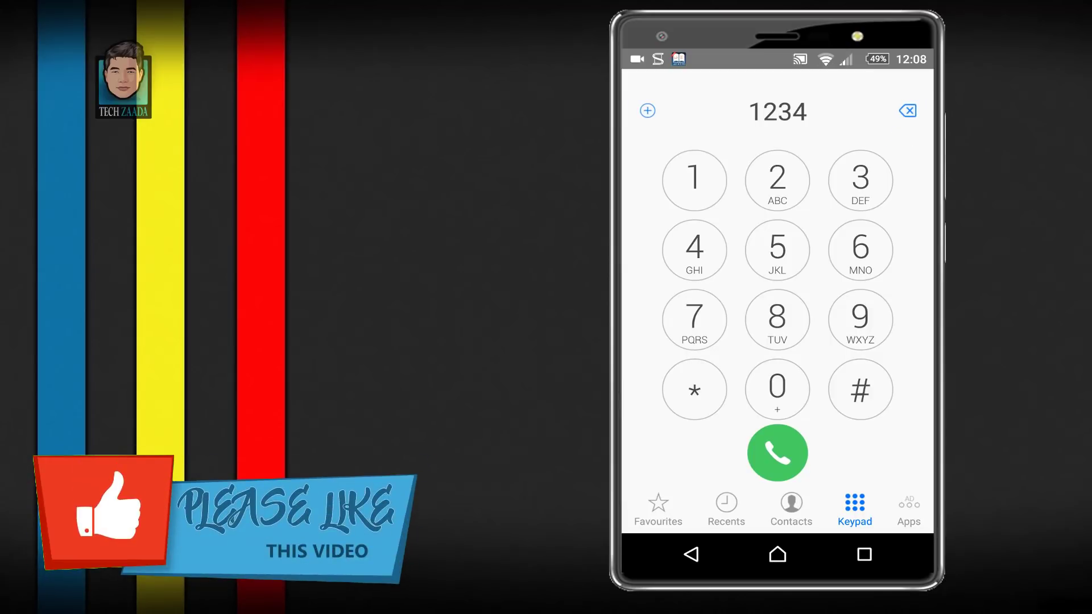